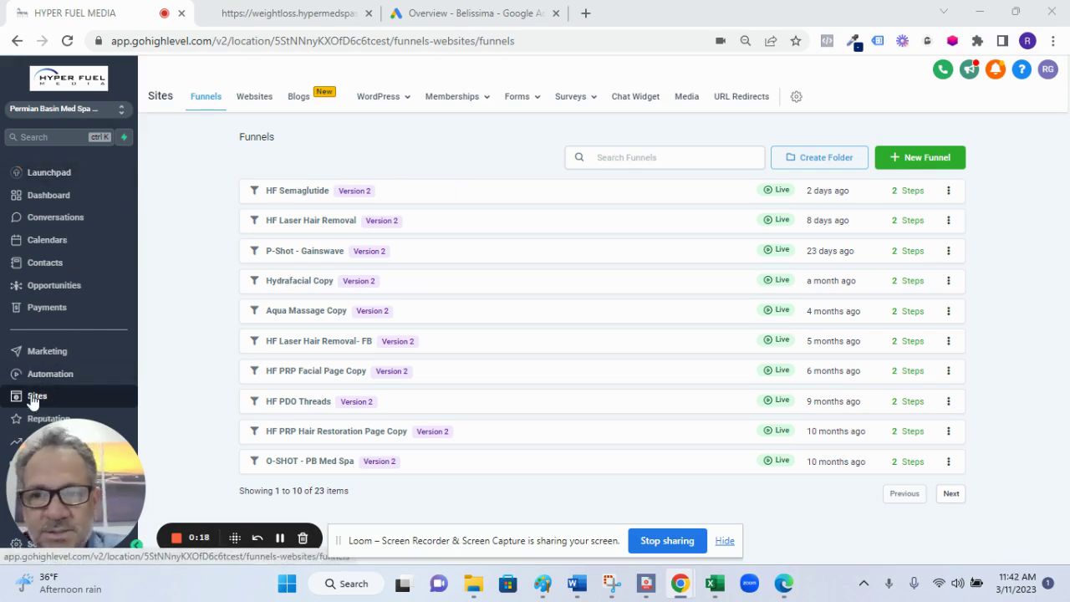
# - Open the HF Semaglutide funnel and bring up its 13143 GHL Weight Loss Page in the page editor
pyautogui.click(305, 192)
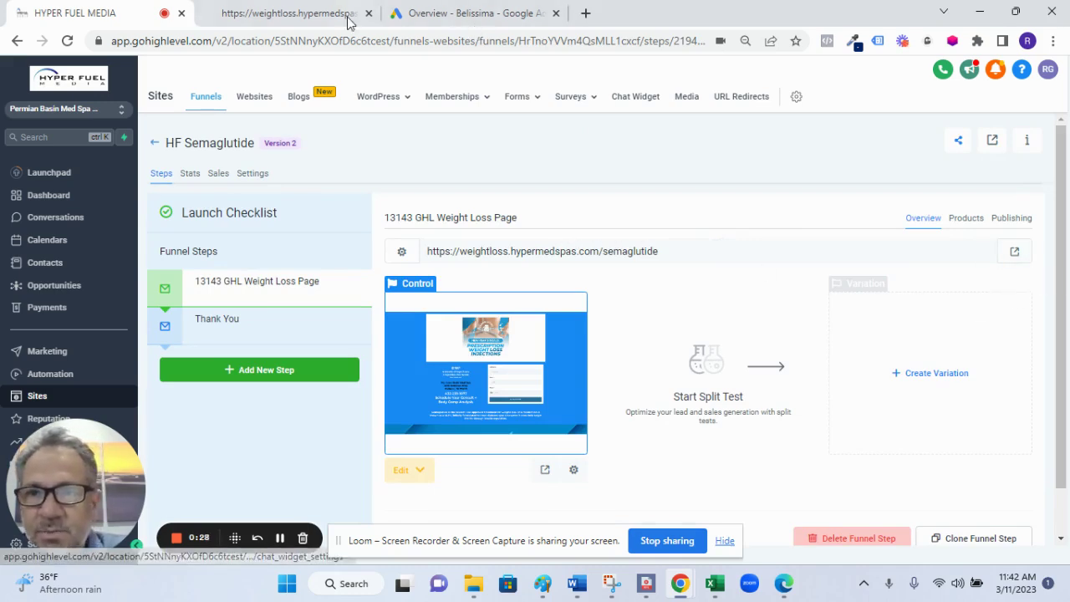
pyautogui.click(402, 472)
pyautogui.click(427, 403)
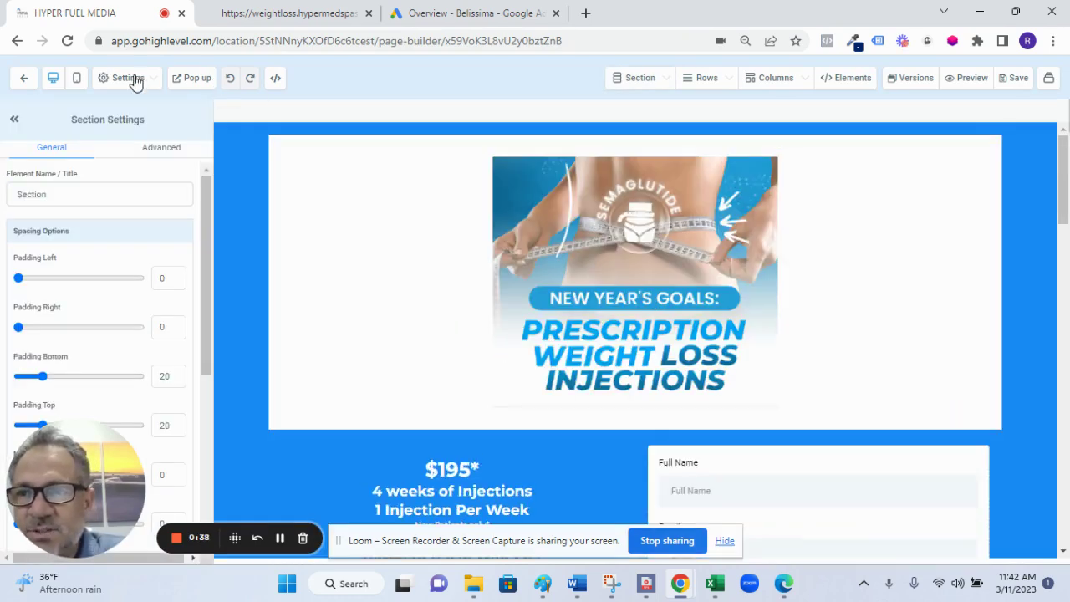
# - Check the page's header tracking code for the Google tag and close it without saving changes
pyautogui.click(129, 78)
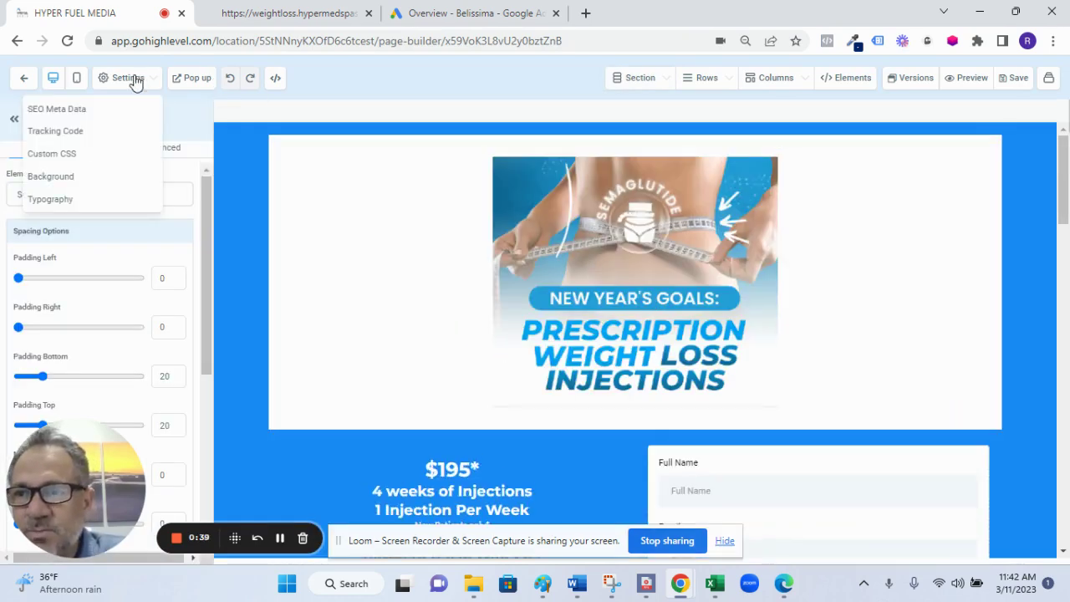
pyautogui.click(99, 133)
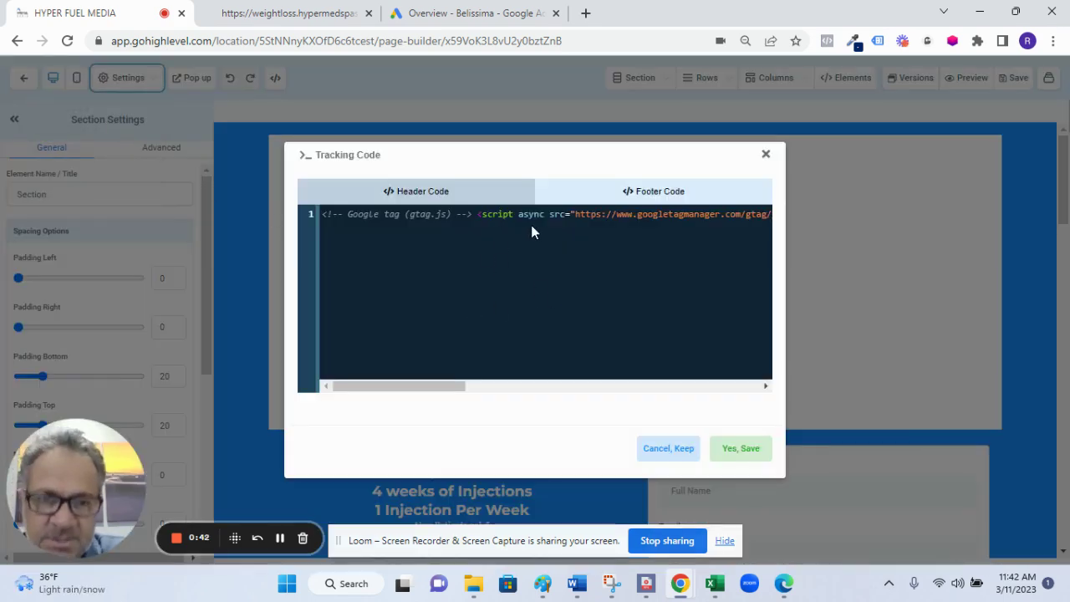
pyautogui.click(675, 454)
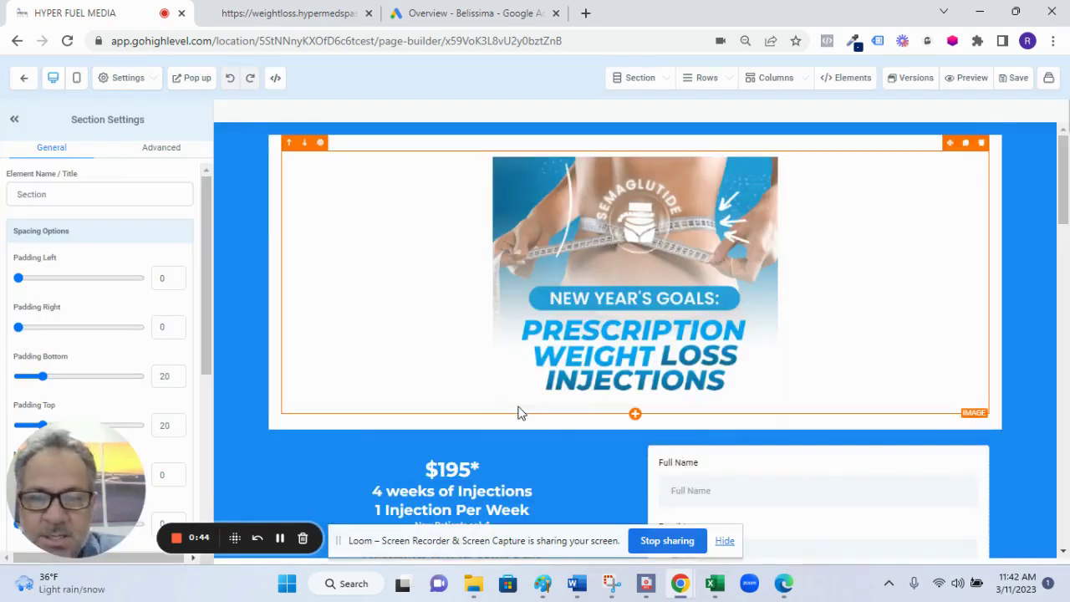
# - Review the landing page from the offer and voucher form down to the About Us section and back
pyautogui.scroll(-2, 518, 413)
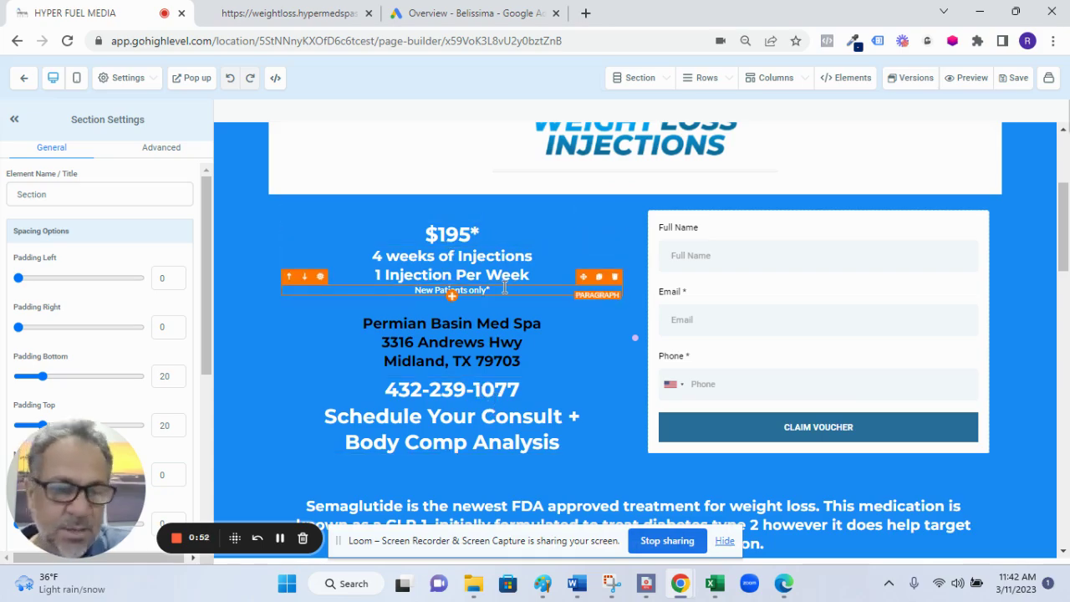
pyautogui.scroll(-4, 503, 289)
pyautogui.scroll(1, 503, 288)
pyautogui.scroll(3, 503, 286)
pyautogui.scroll(-10, 503, 287)
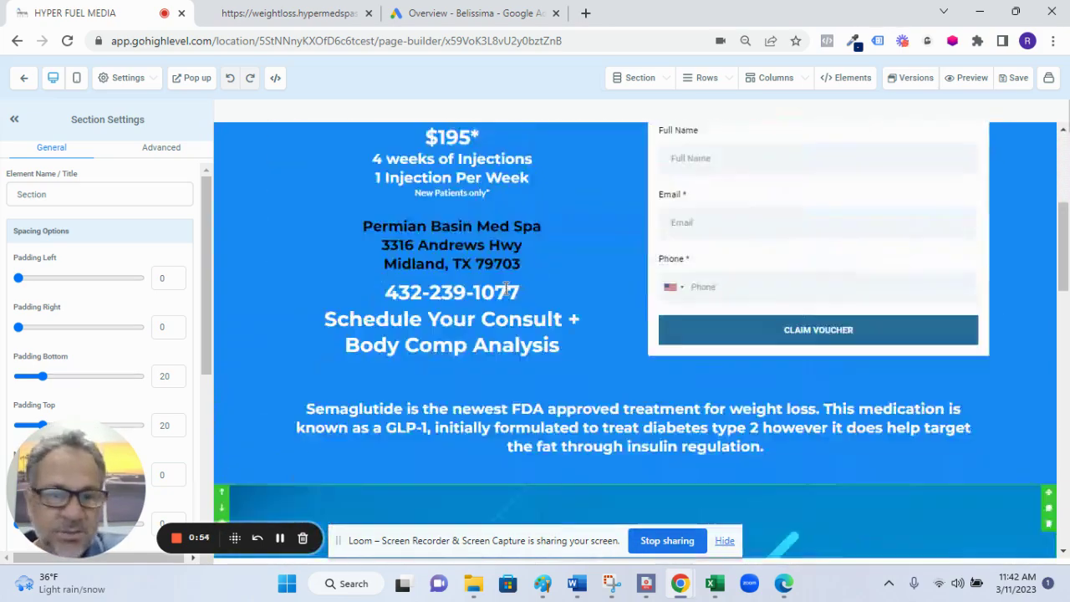
pyautogui.scroll(-8, 611, 283)
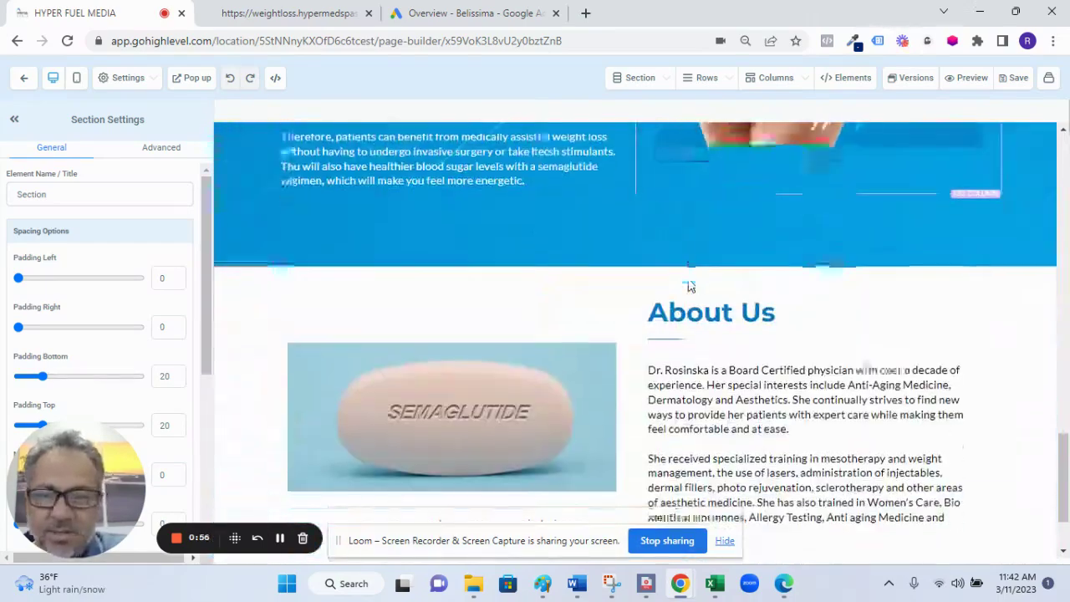
pyautogui.scroll(10, 730, 339)
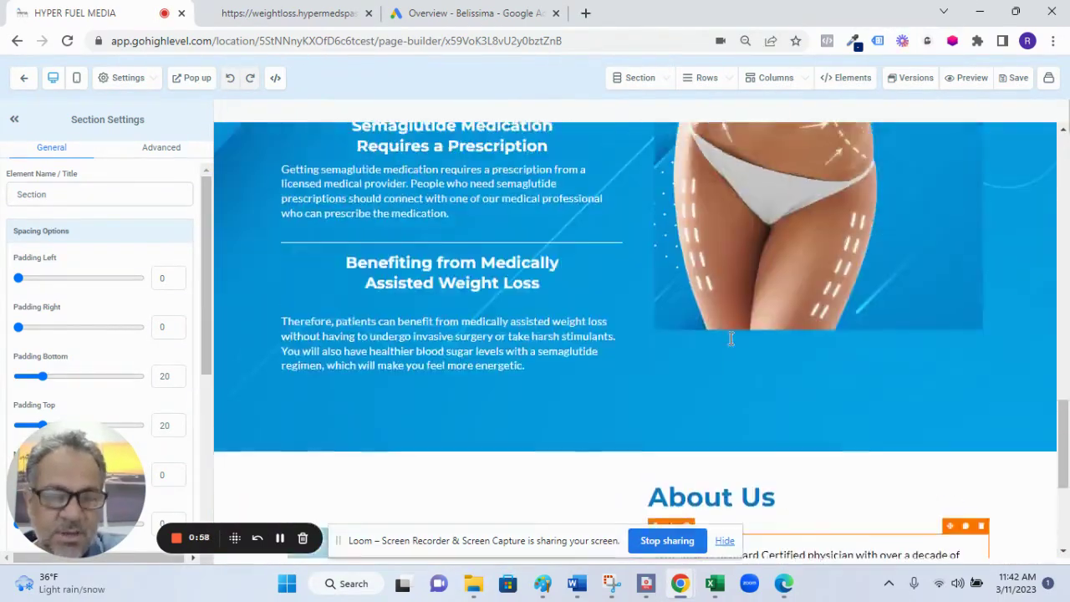
pyautogui.scroll(10, 730, 339)
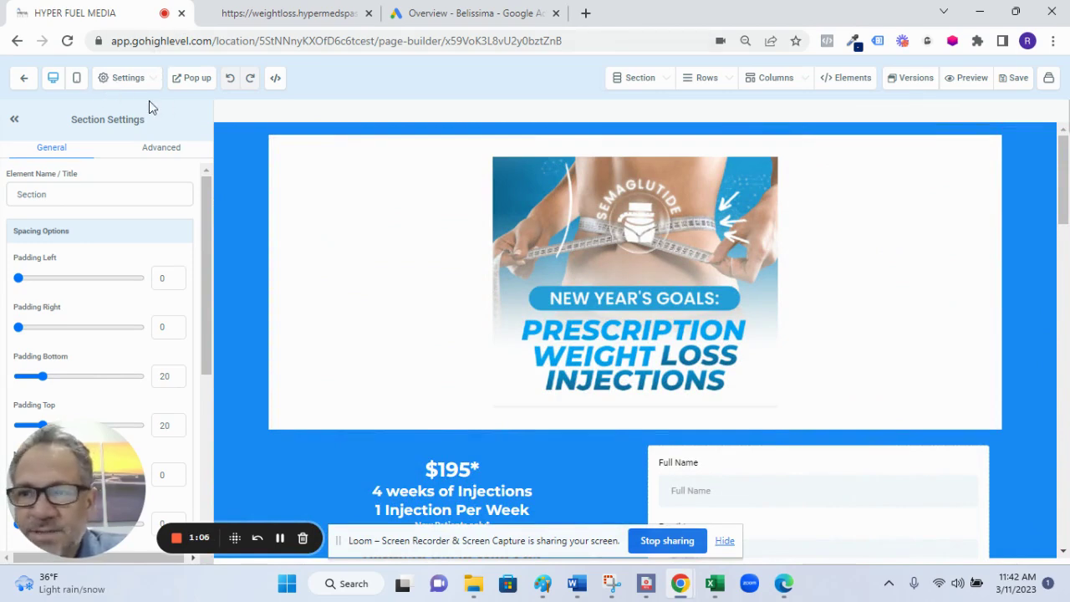
# - Return to the funnel overview, show the Thank You step, and view the live semaglutide landing page
pyautogui.click(24, 78)
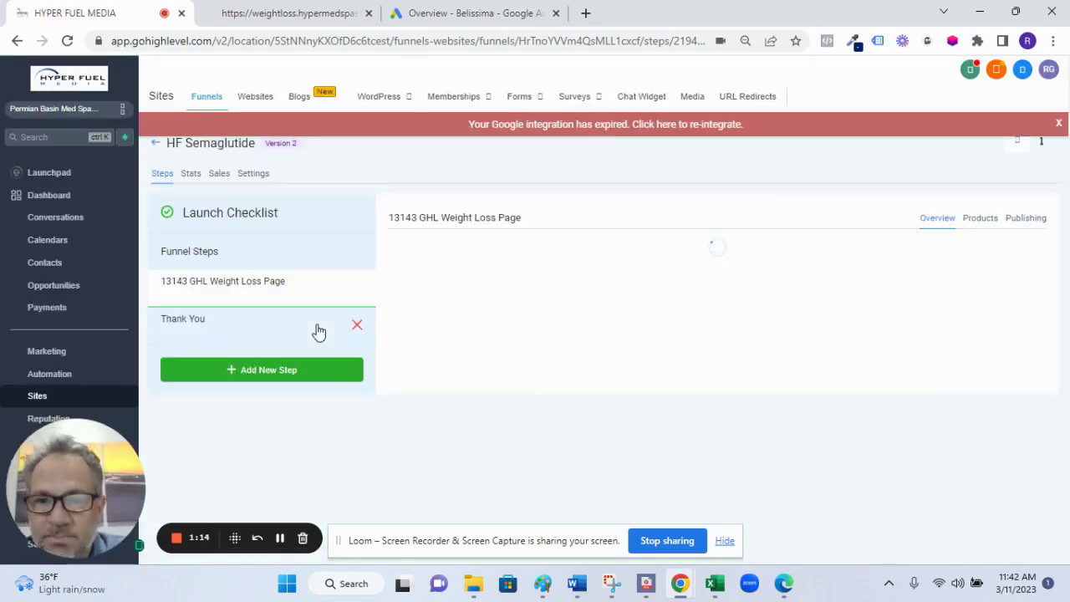
pyautogui.click(241, 327)
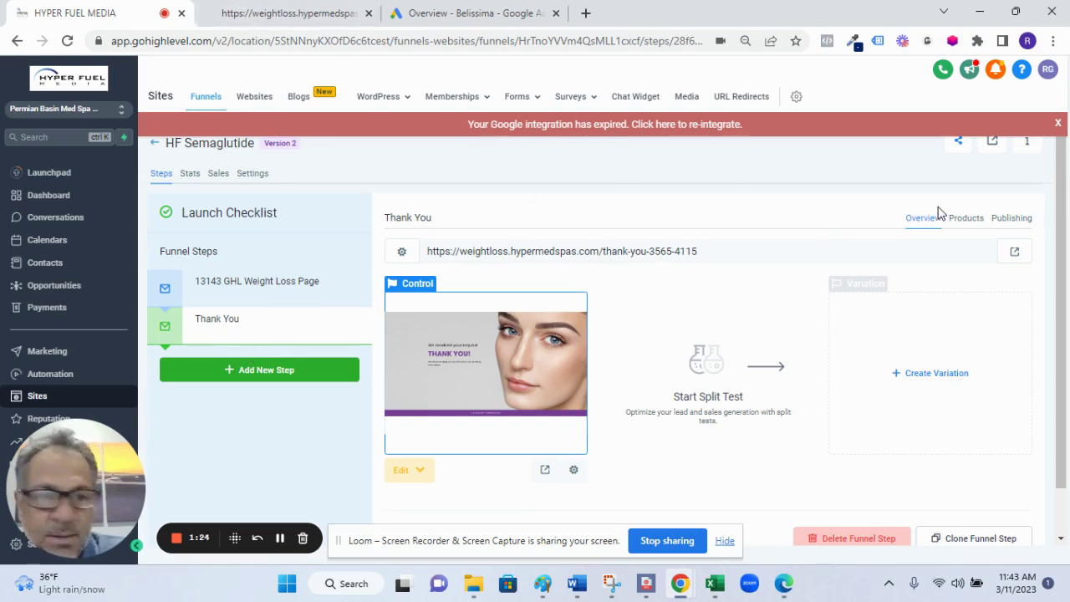
pyautogui.click(320, 18)
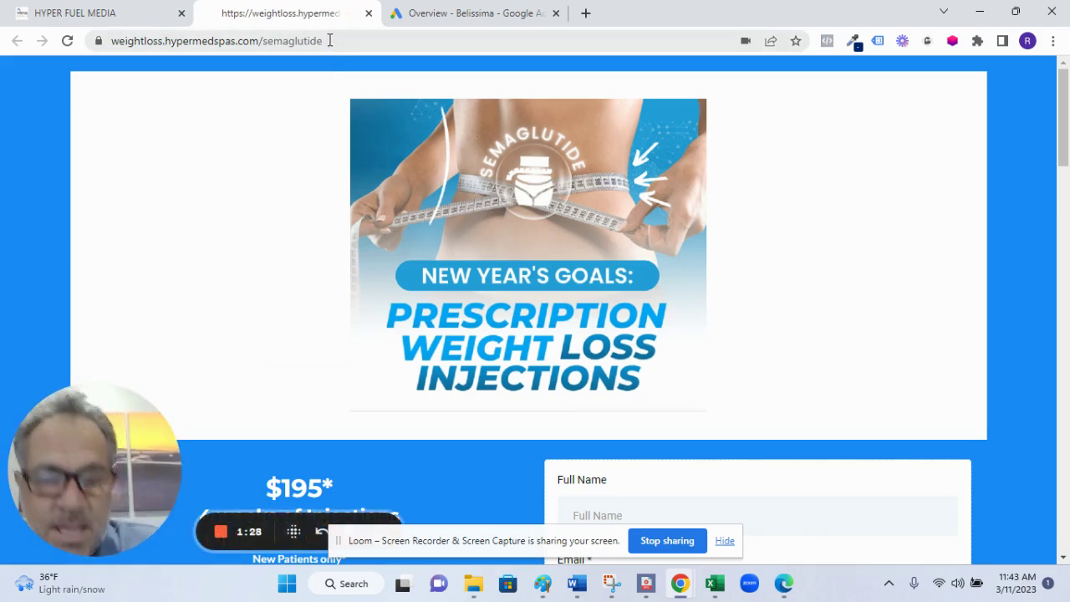
# - Switch to the GoogleAds_Treamtent_Mastersheet workbook in Excel and open its Semaglutide sheet, hiding the screen-sharing notice
pyautogui.click(715, 582)
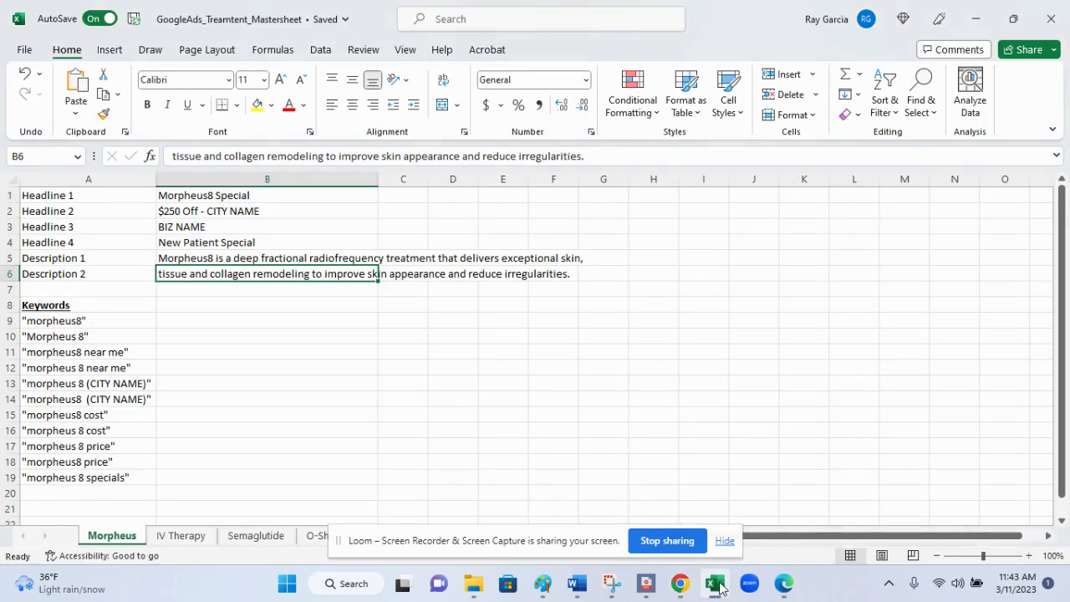
pyautogui.click(692, 394)
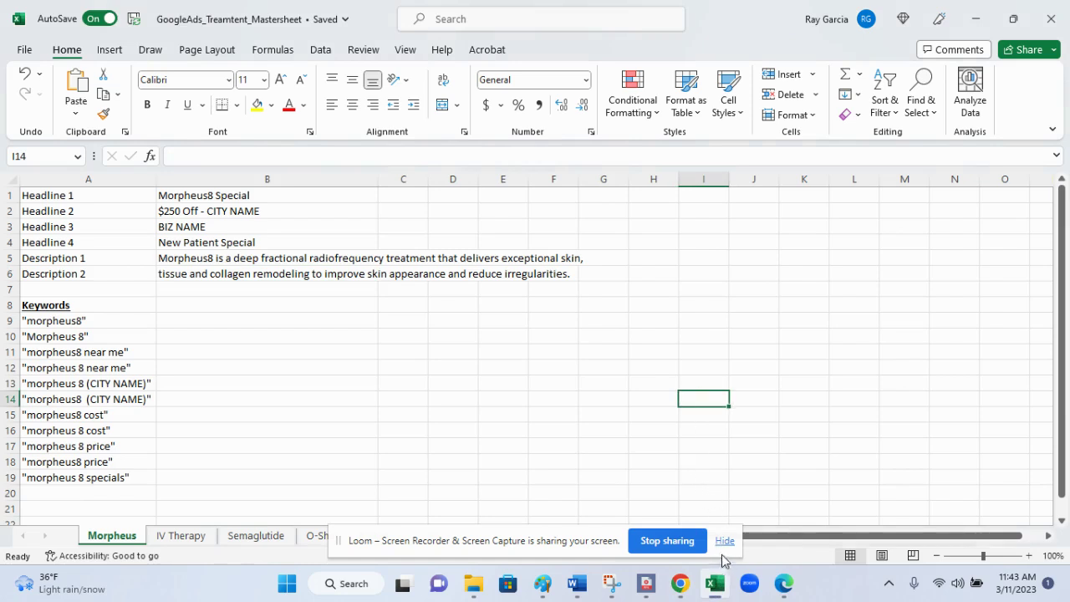
pyautogui.click(724, 541)
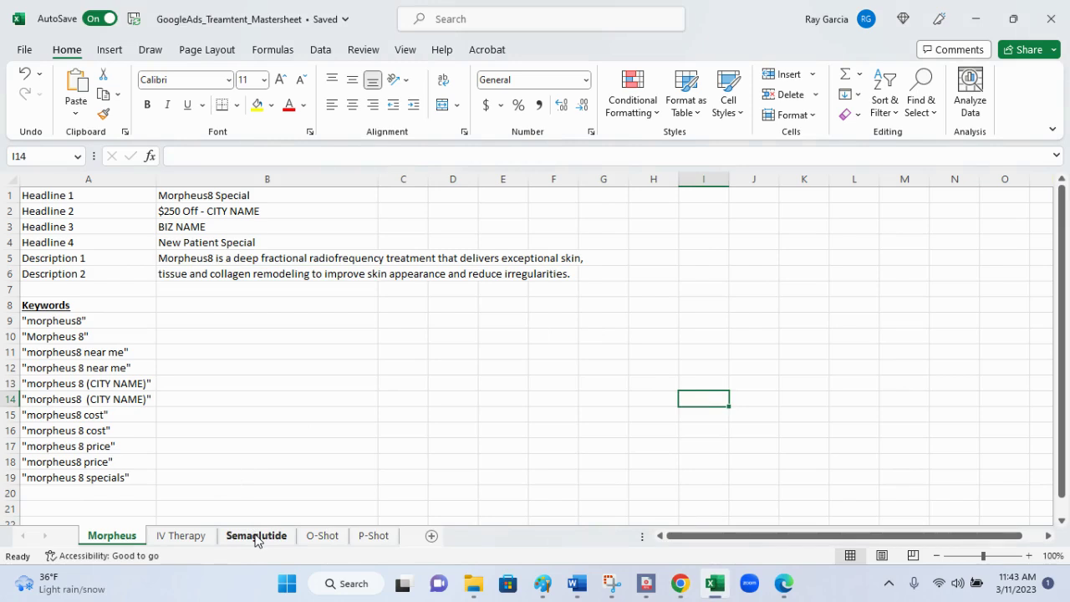
pyautogui.click(257, 540)
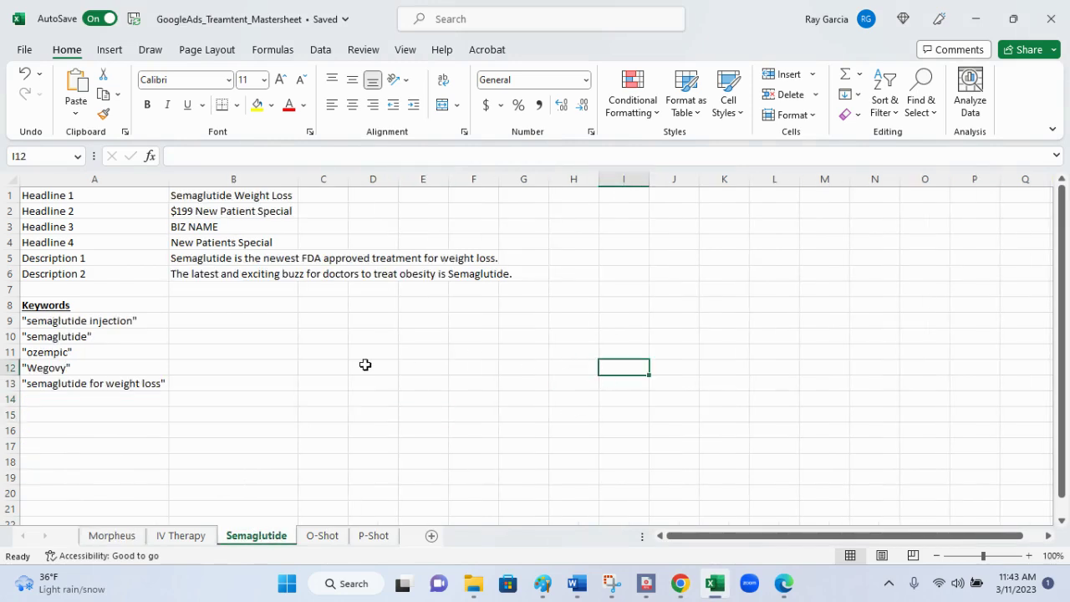
# - Review the semaglutide keywords in A9:A13 and the ad headlines in column B
pyautogui.moveTo(136, 321); pyautogui.dragTo(124, 377)
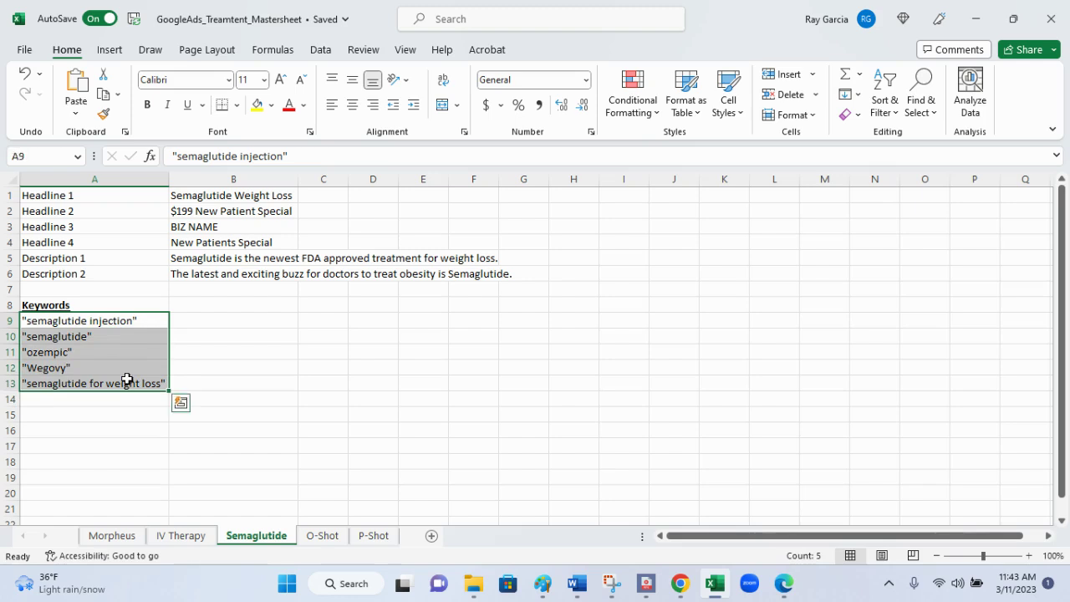
pyautogui.click(287, 396)
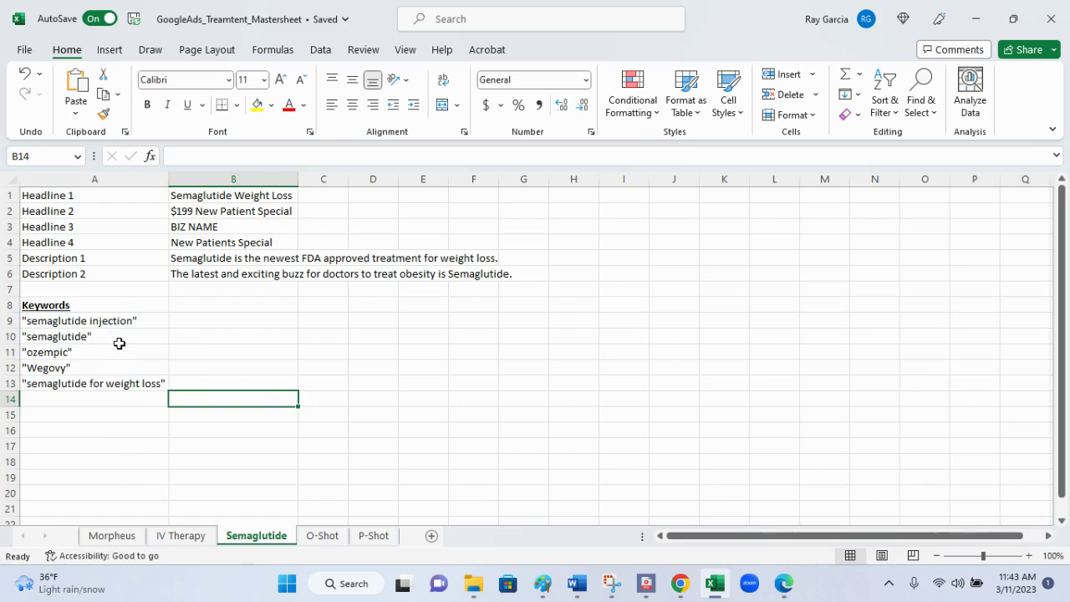
pyautogui.click(209, 209)
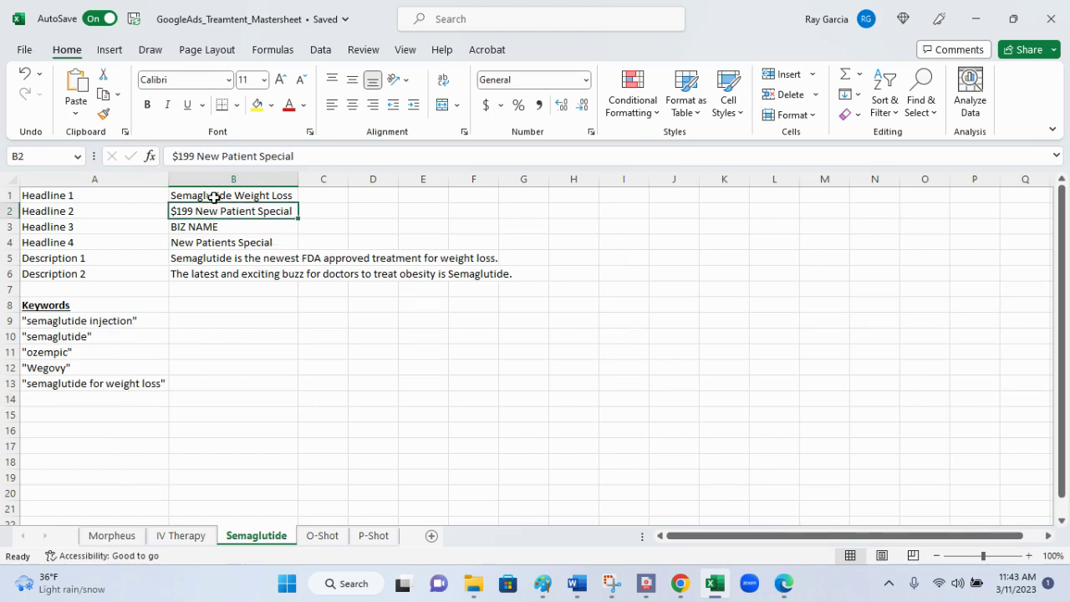
pyautogui.click(228, 351)
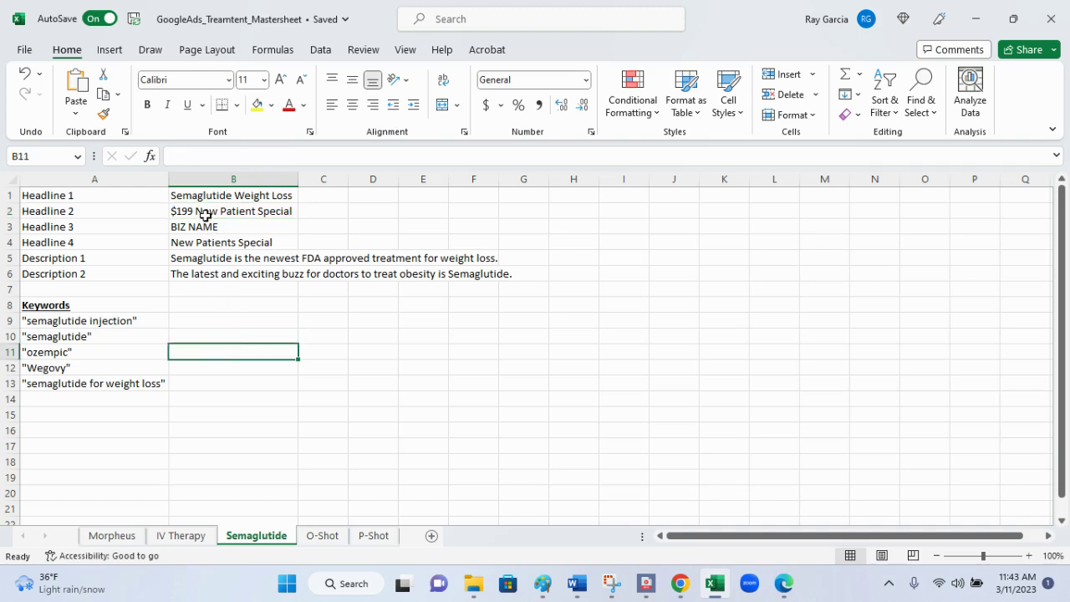
pyautogui.click(202, 213)
pyautogui.click(186, 228)
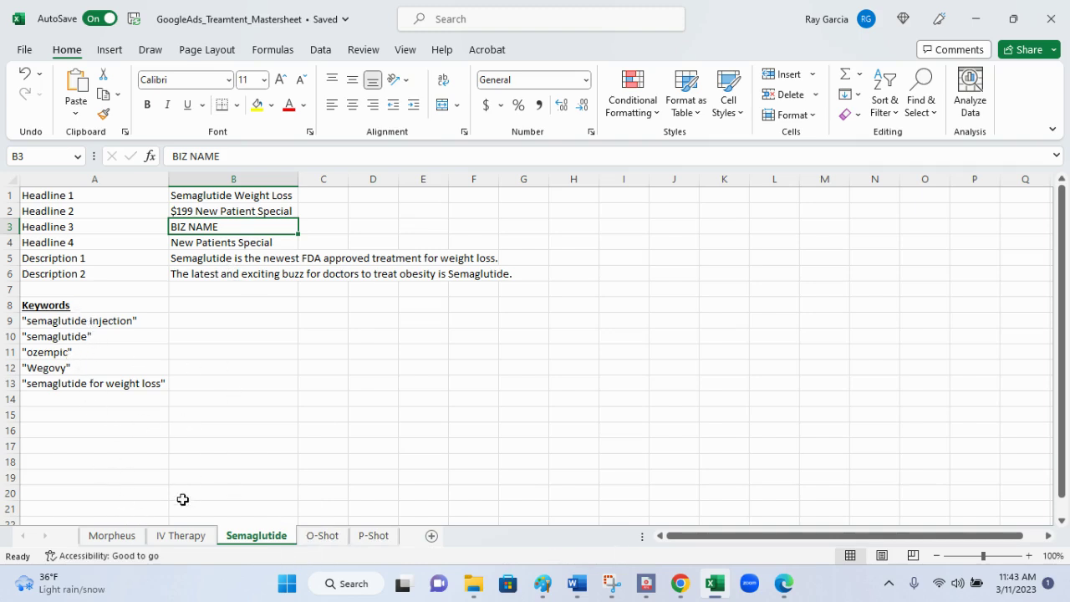
# - Look through the Morpheus and IV Therapy sheets and return to the Semaglutide sheet
pyautogui.click(112, 541)
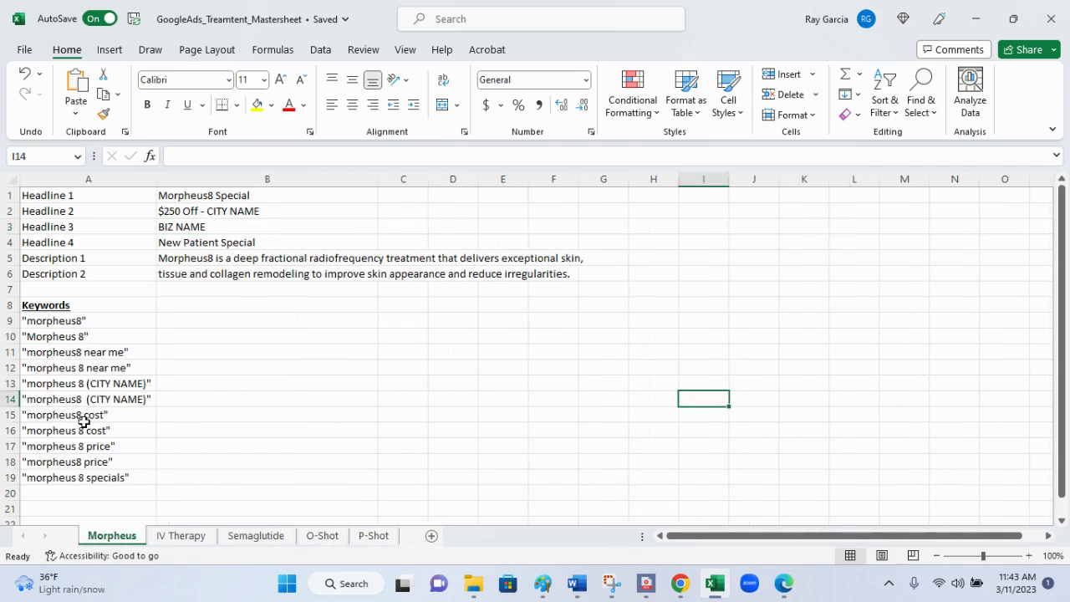
pyautogui.click(173, 537)
pyautogui.click(256, 540)
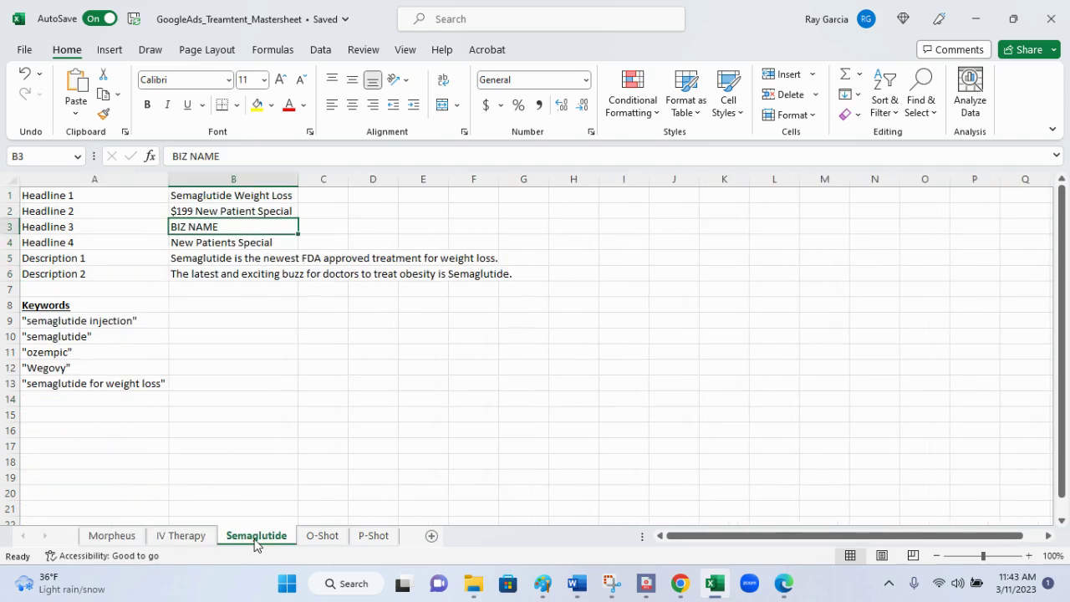
pyautogui.click(390, 400)
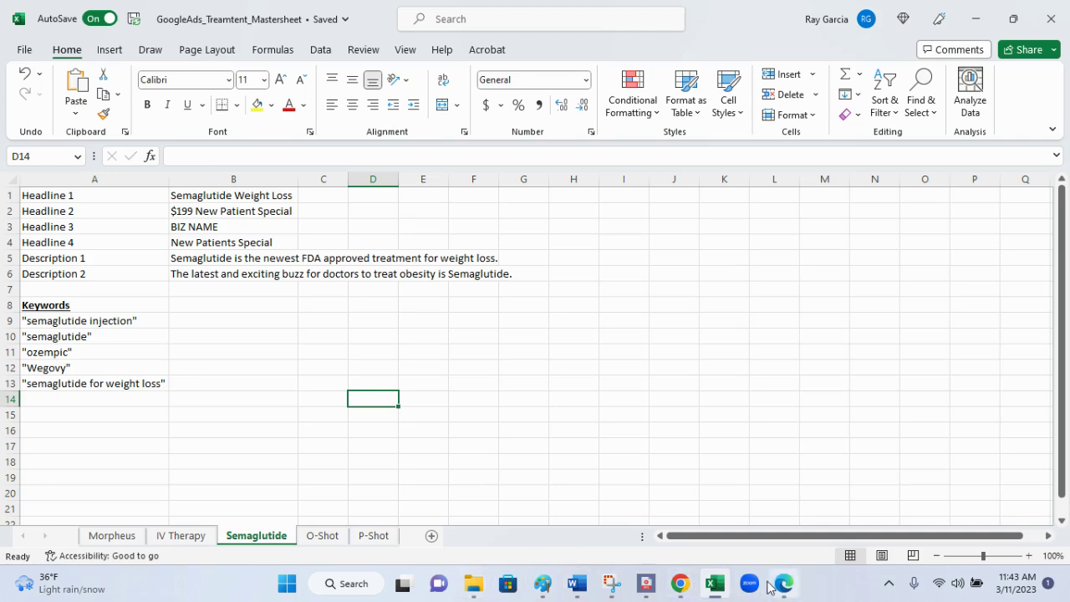
# - Switch to Google Ads in Chrome and open the account's campaign list
pyautogui.click(680, 584)
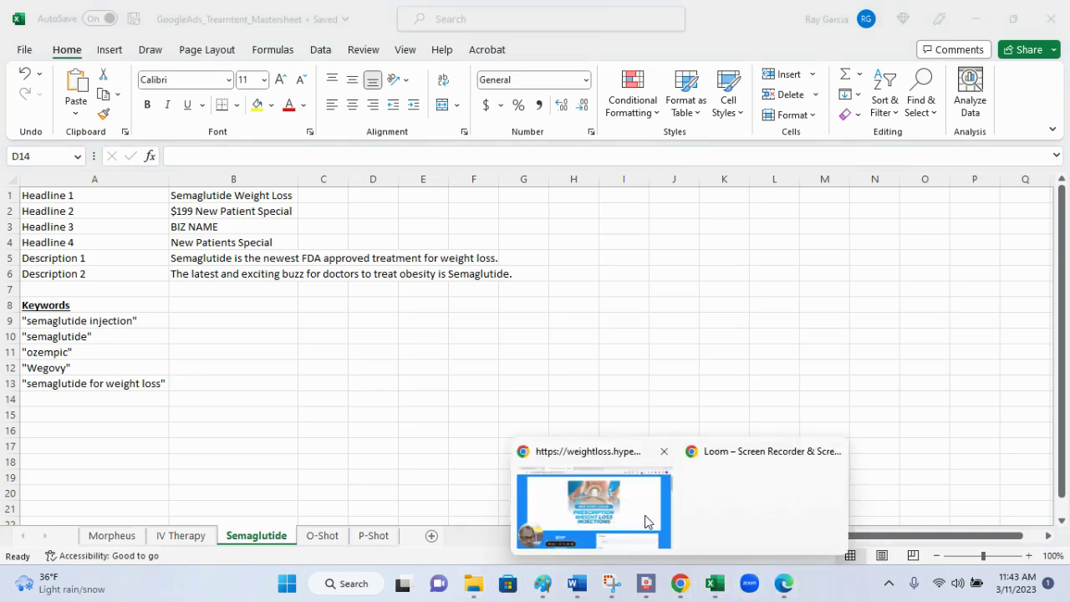
pyautogui.click(613, 514)
pyautogui.click(490, 12)
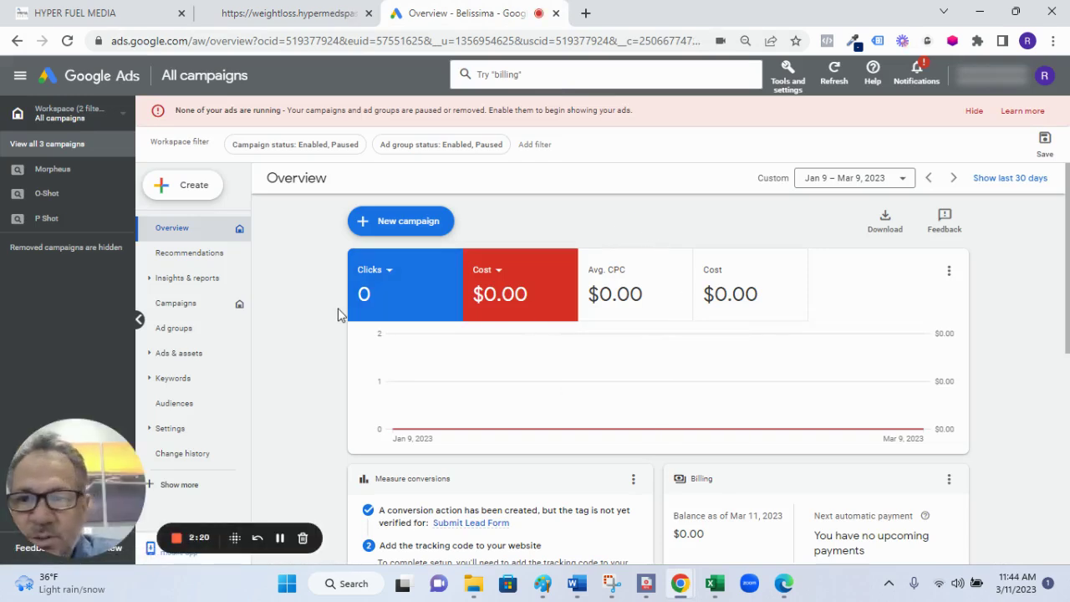
pyautogui.click(199, 312)
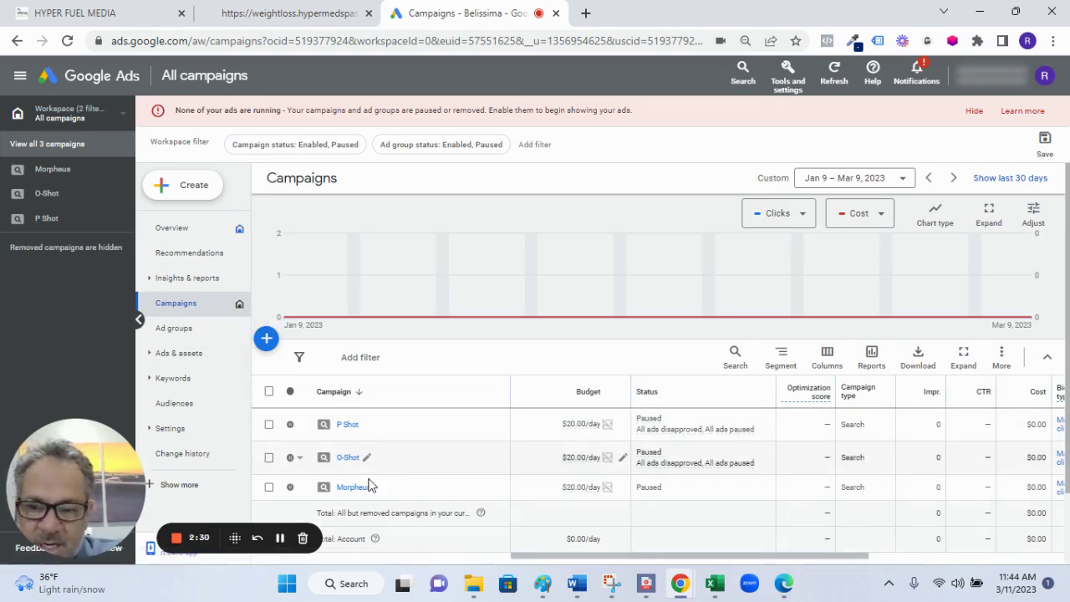
# - Start a new campaign with the Website traffic objective and continue with the Submit lead forms conversion goal
pyautogui.click(266, 338)
pyautogui.click(345, 351)
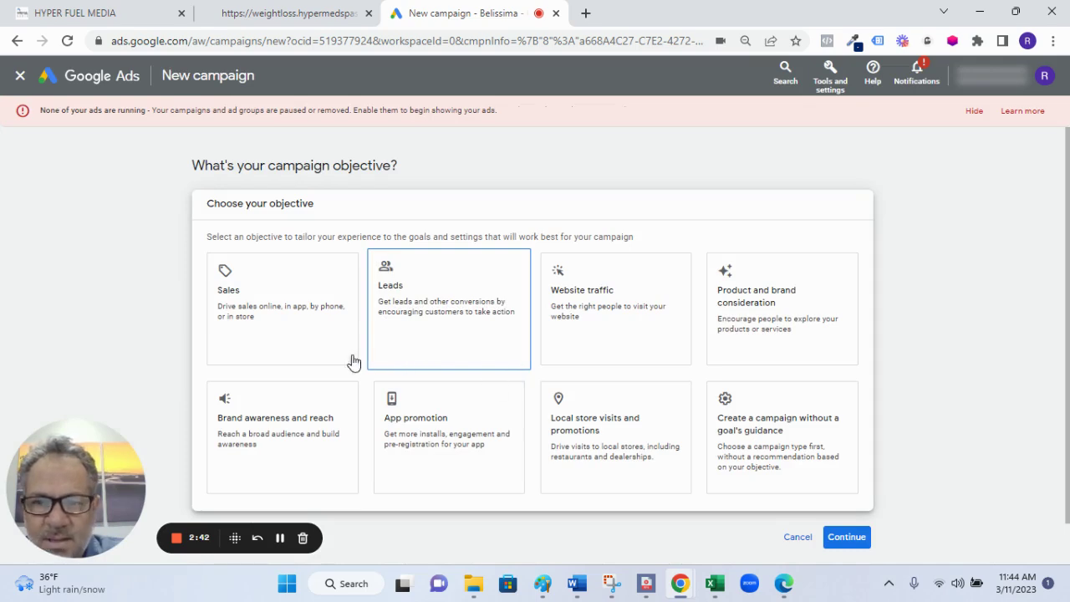
pyautogui.click(622, 307)
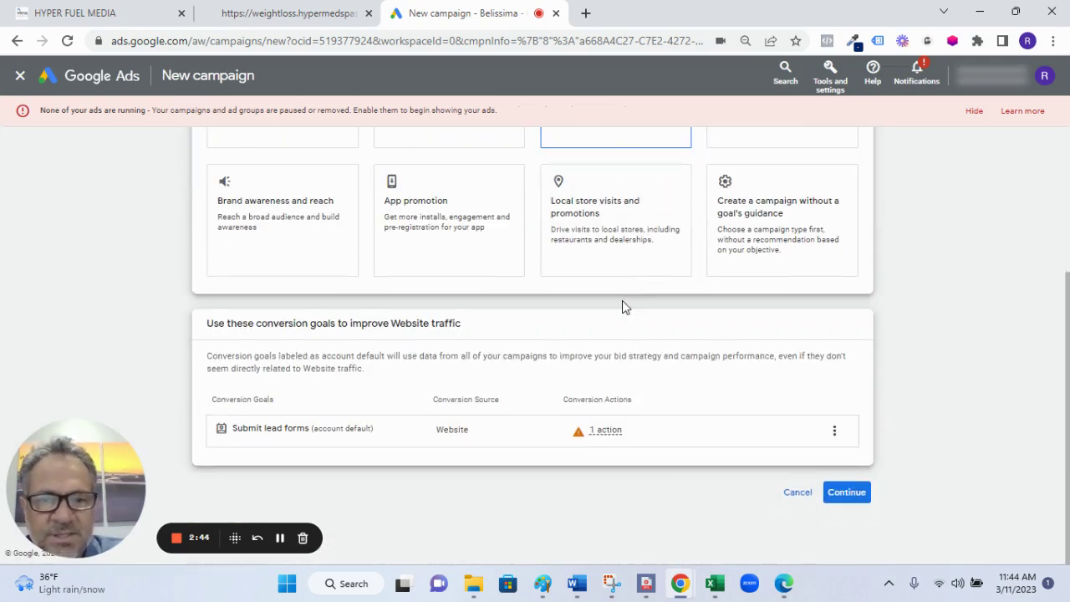
pyautogui.click(859, 501)
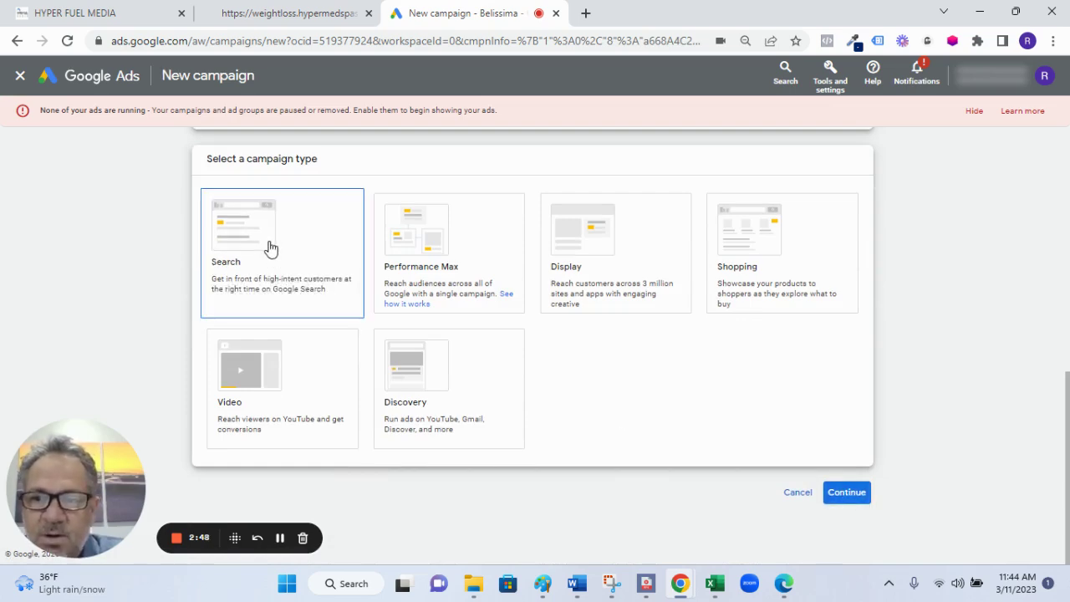
# - Choose Search as the campaign type and name the campaign Semaglutide
pyautogui.click(270, 249)
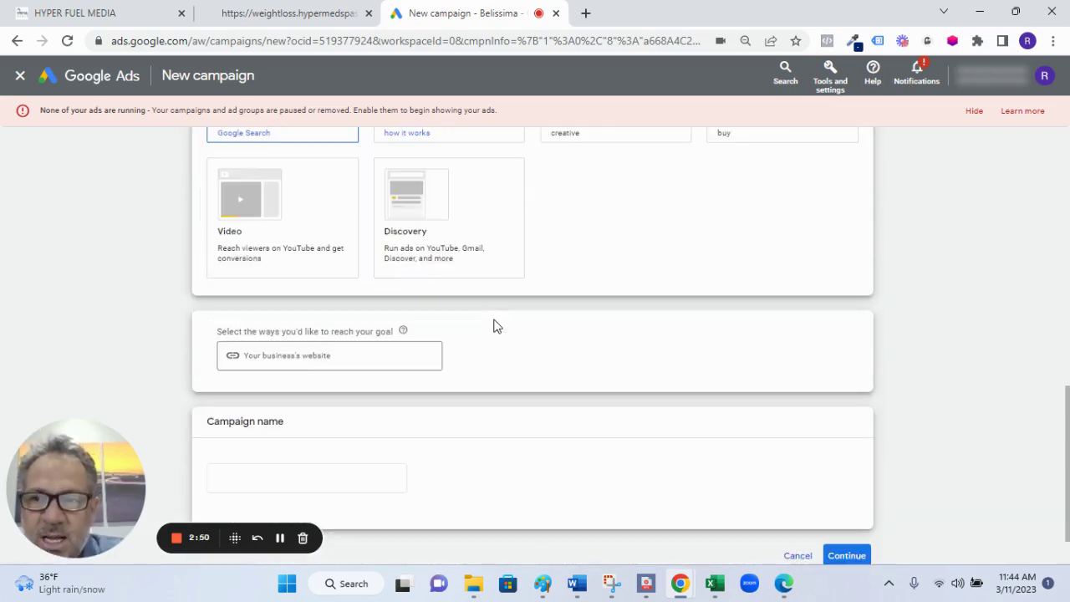
pyautogui.scroll(1, 496, 327)
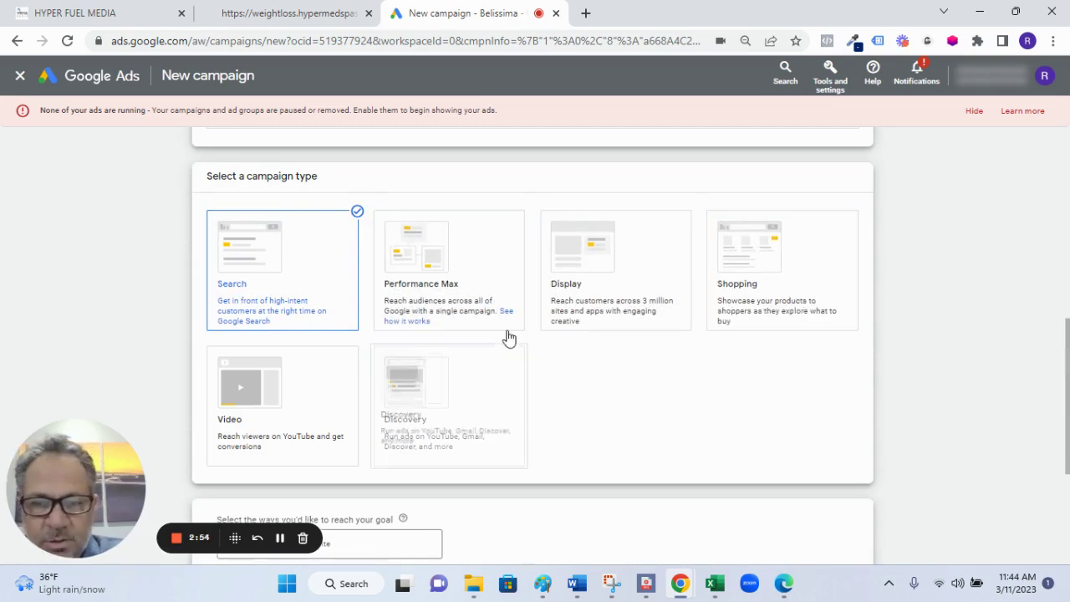
pyautogui.scroll(-2, 642, 346)
pyautogui.scroll(-1, 561, 394)
pyautogui.moveTo(323, 480); pyautogui.dragTo(185, 491)
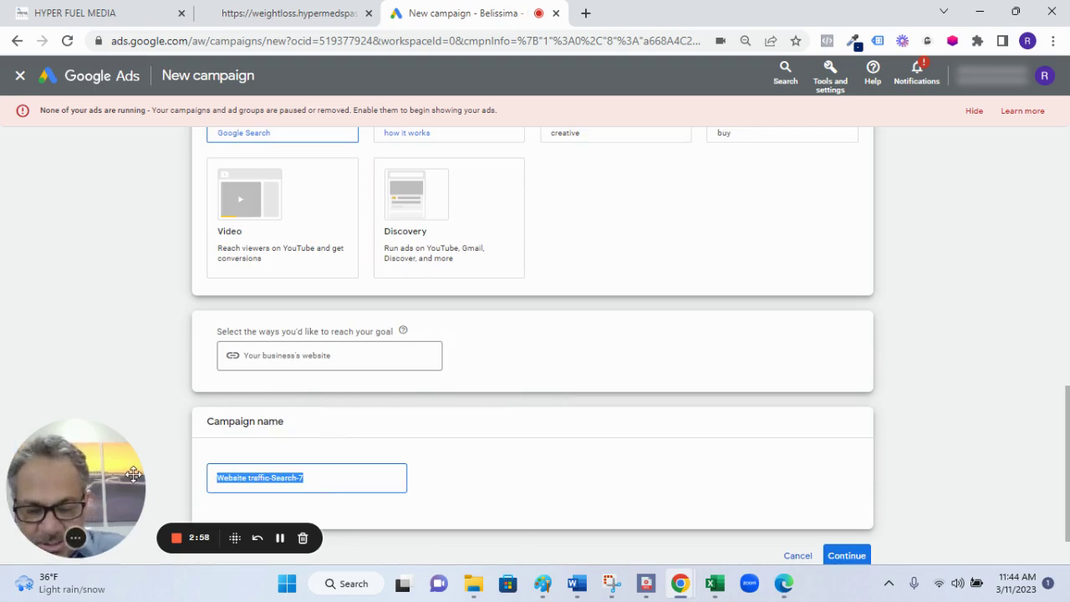
pyautogui.write('Semaglutide')
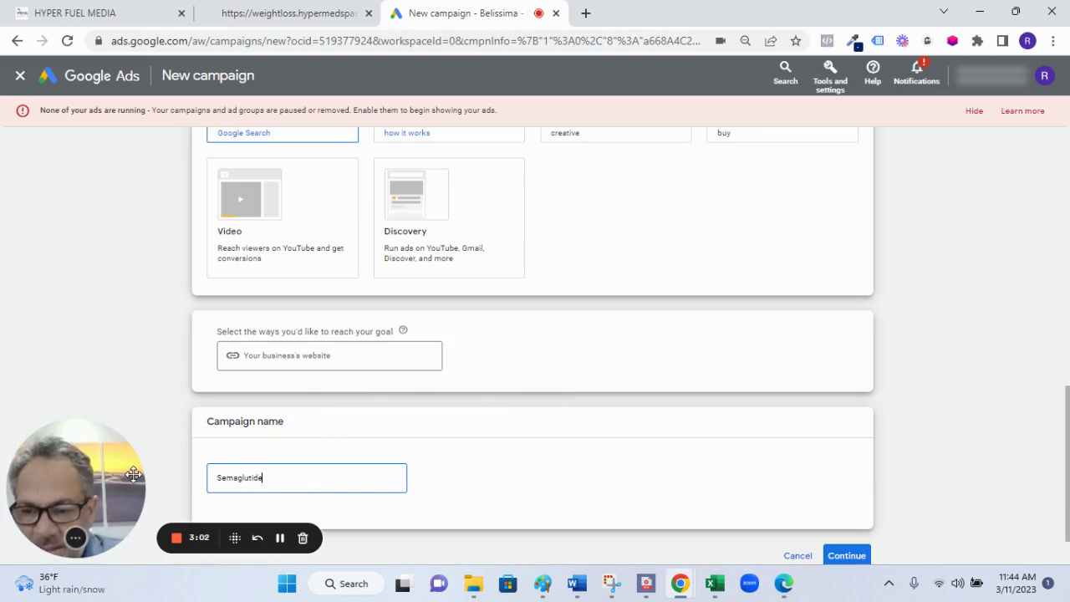
# - Continue to the bidding settings of the new campaign and set the bidding focus to Clicks
pyautogui.scroll(-1, 475, 434)
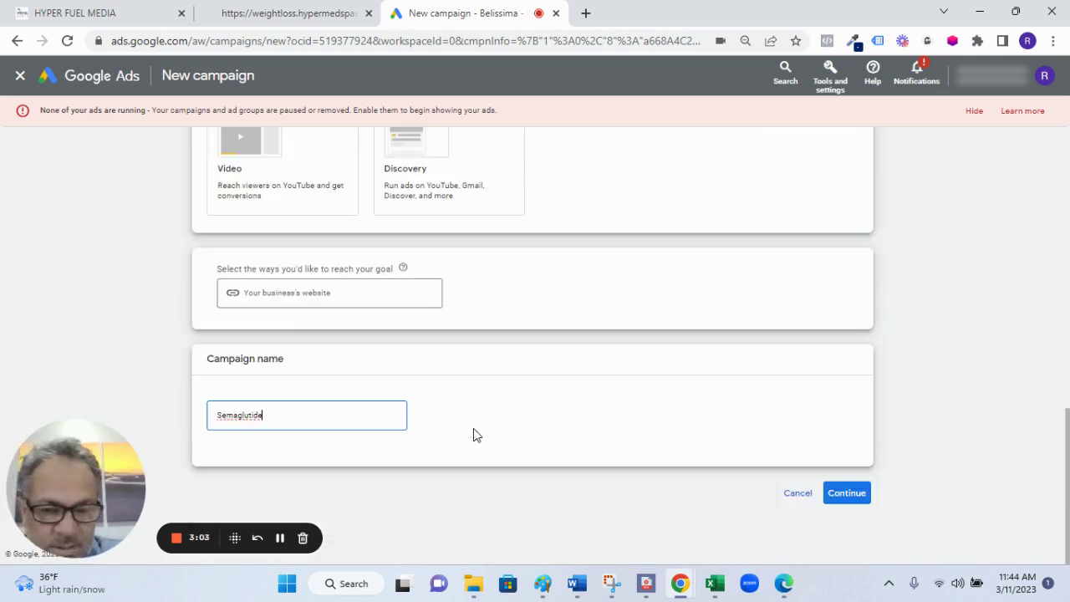
pyautogui.click(862, 500)
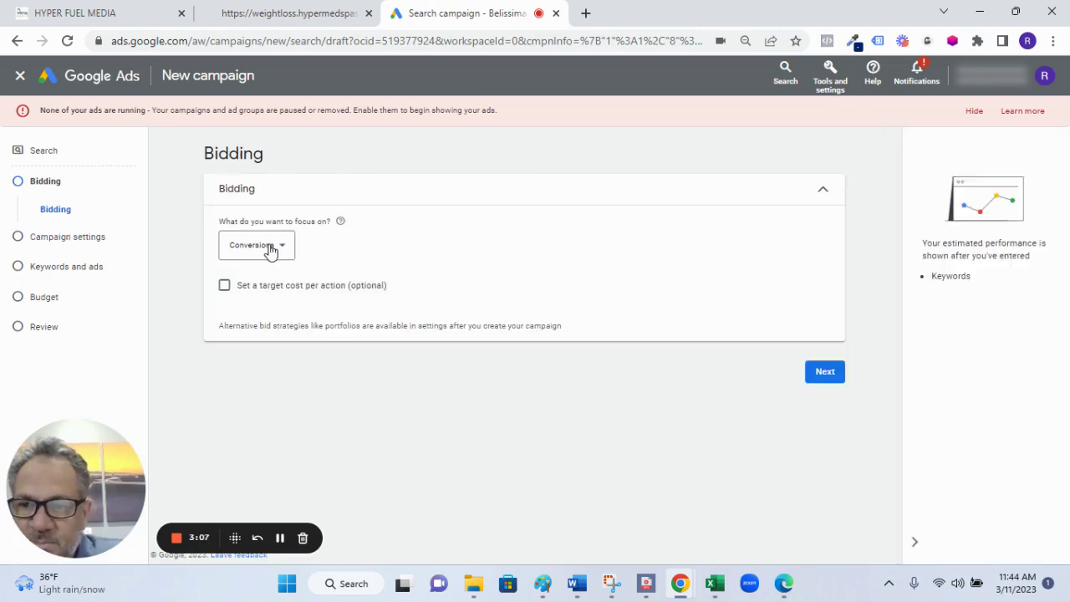
pyautogui.click(270, 247)
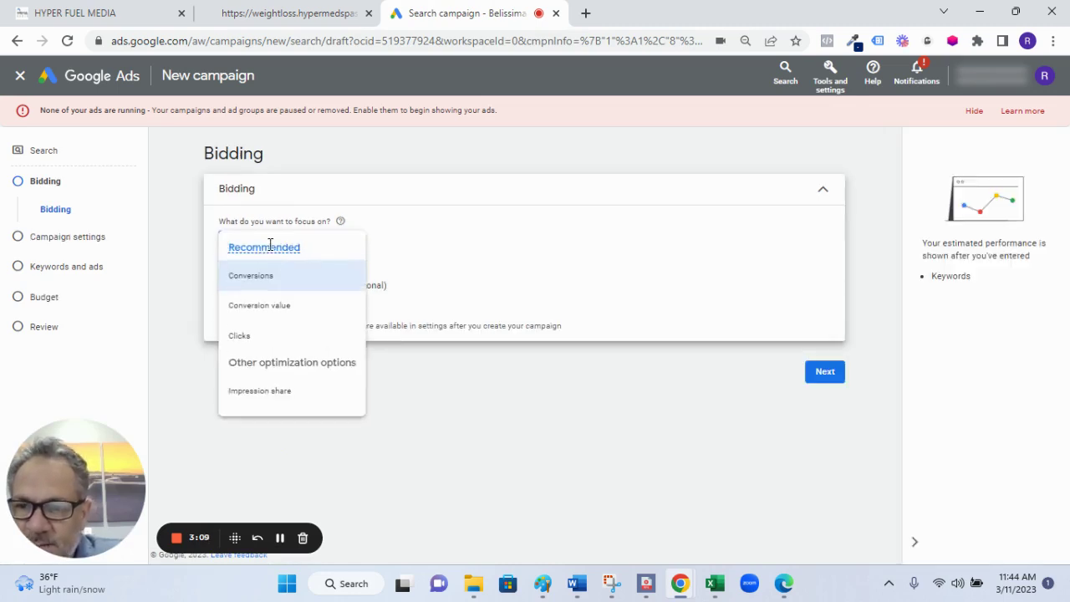
pyautogui.click(263, 329)
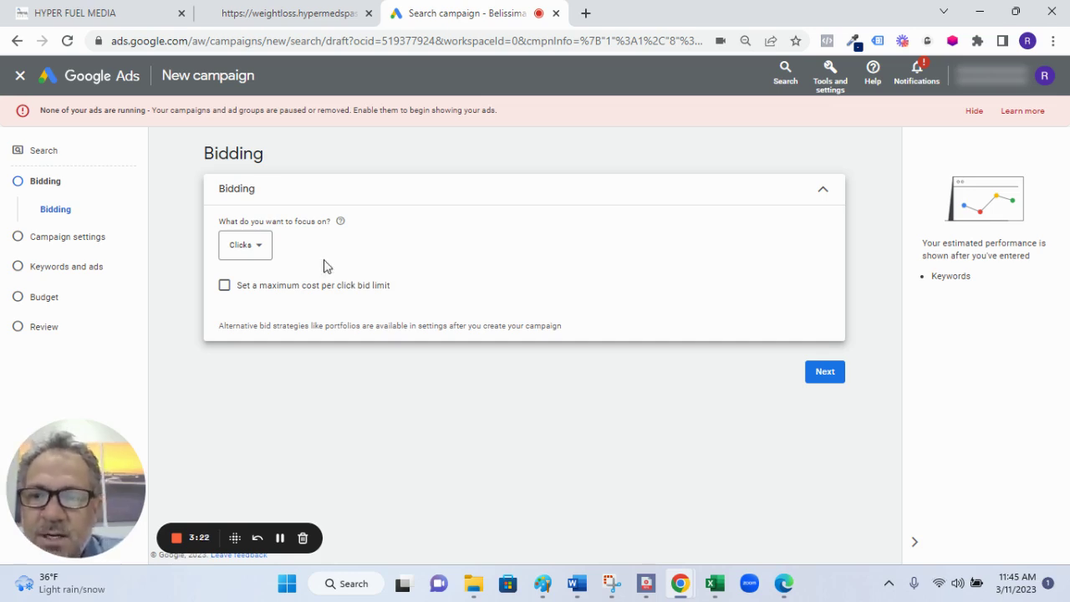
# - Try the Conversions bidding focus with the optional target cost per action
pyautogui.click(245, 245)
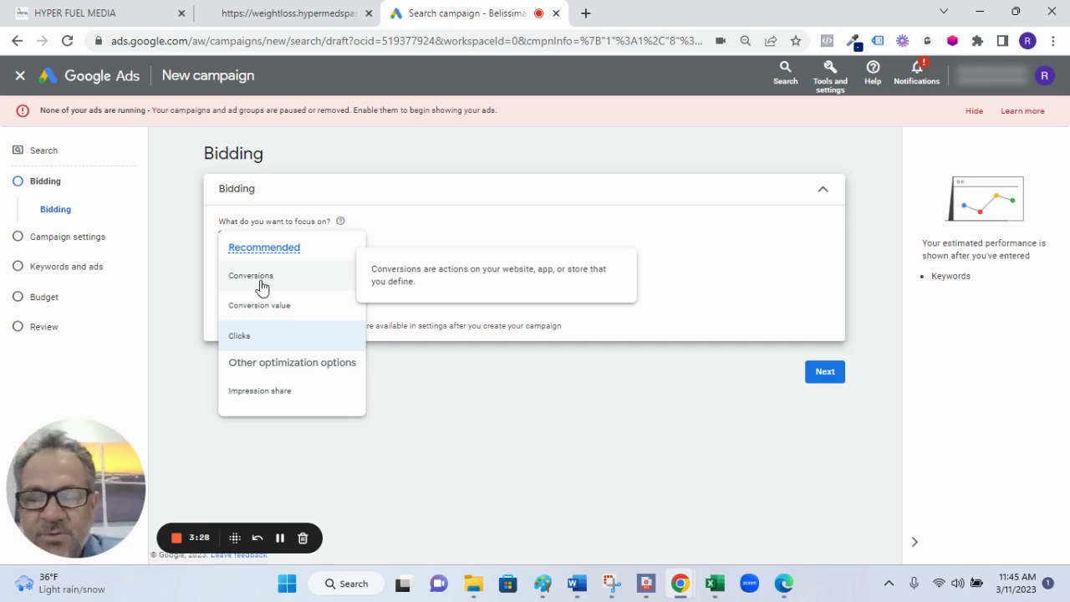
pyautogui.click(571, 230)
pyautogui.click(239, 249)
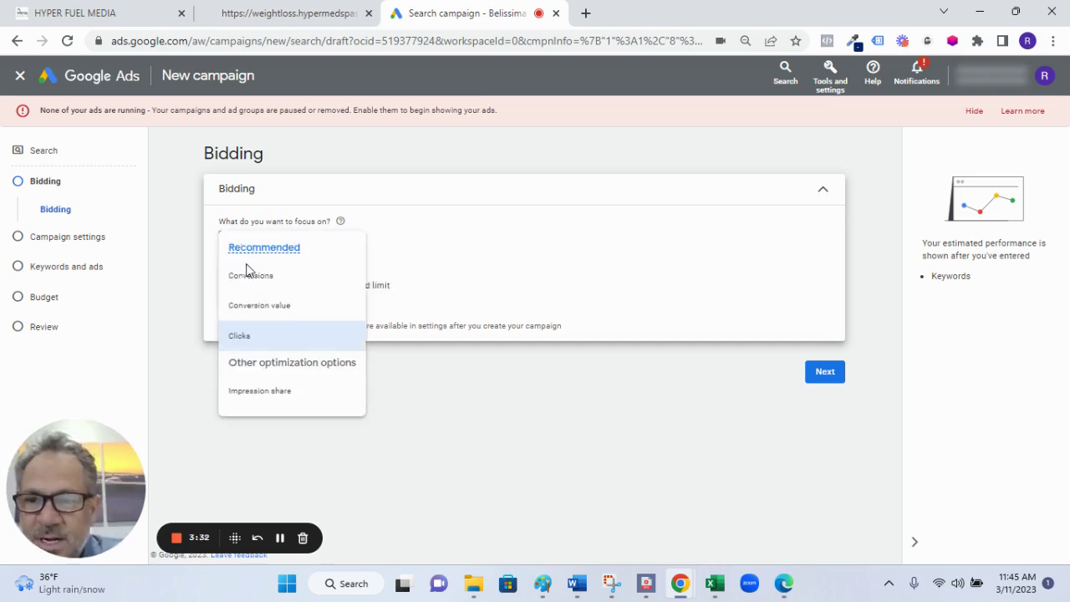
pyautogui.click(249, 276)
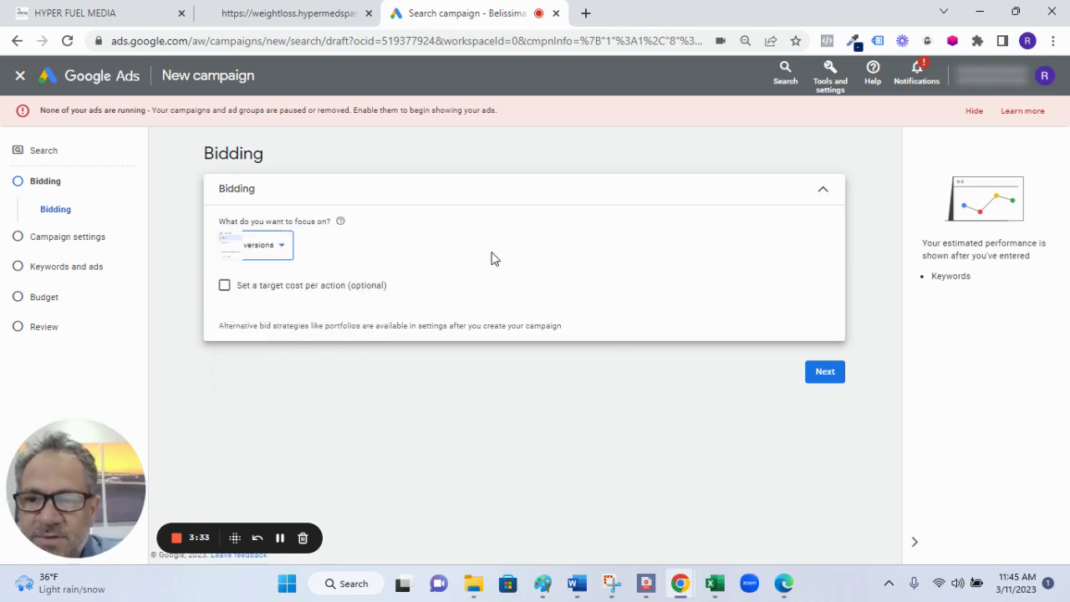
pyautogui.click(226, 286)
pyautogui.click(276, 336)
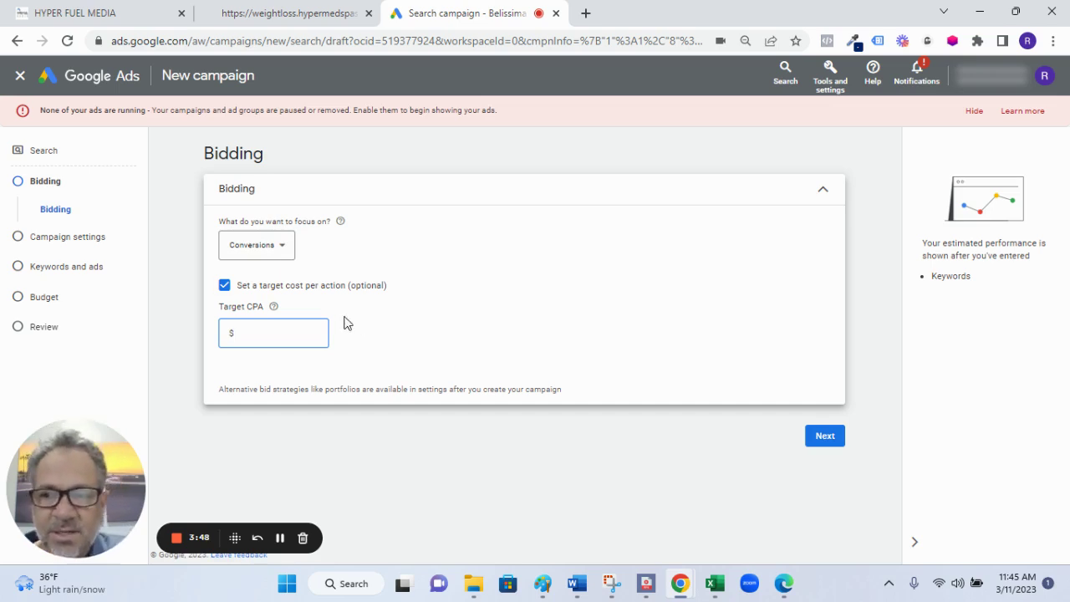
pyautogui.click(224, 286)
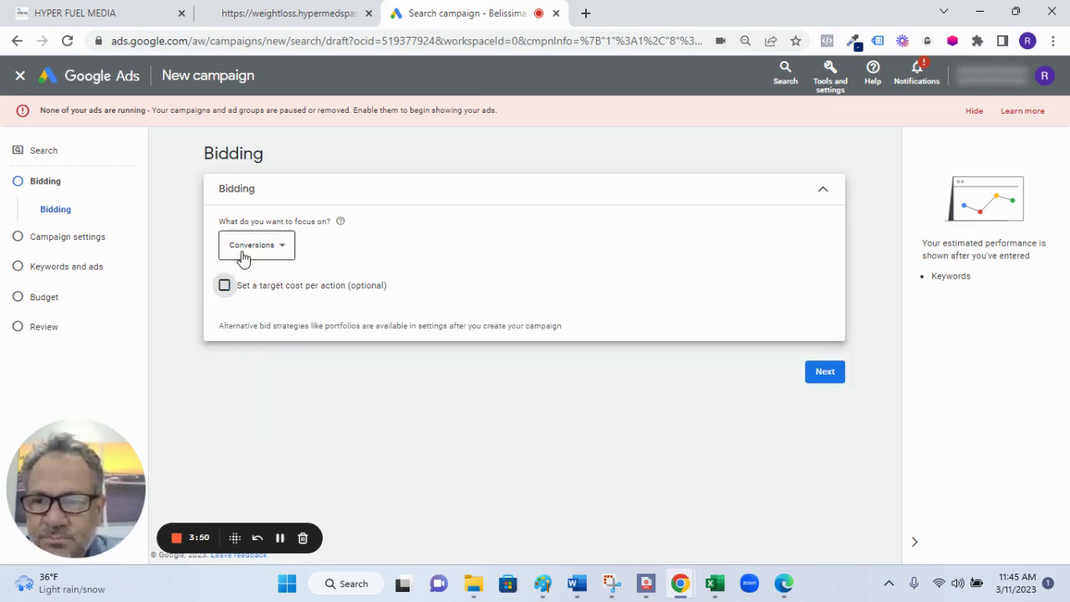
# - Set the bidding focus to Clicks without a bid limit and proceed to the campaign settings
pyautogui.click(243, 248)
pyautogui.click(256, 334)
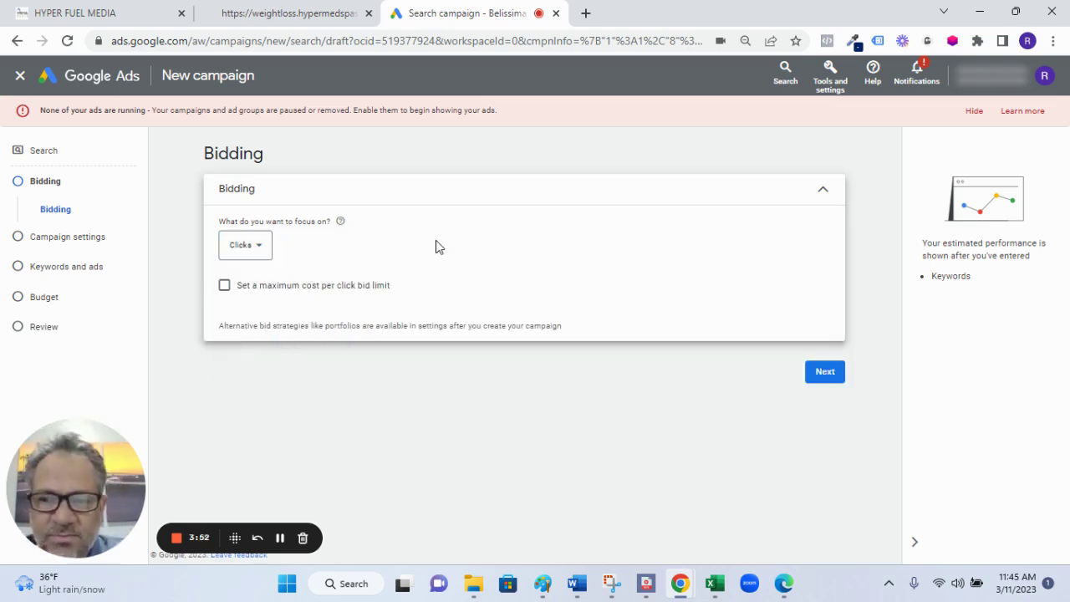
pyautogui.click(825, 374)
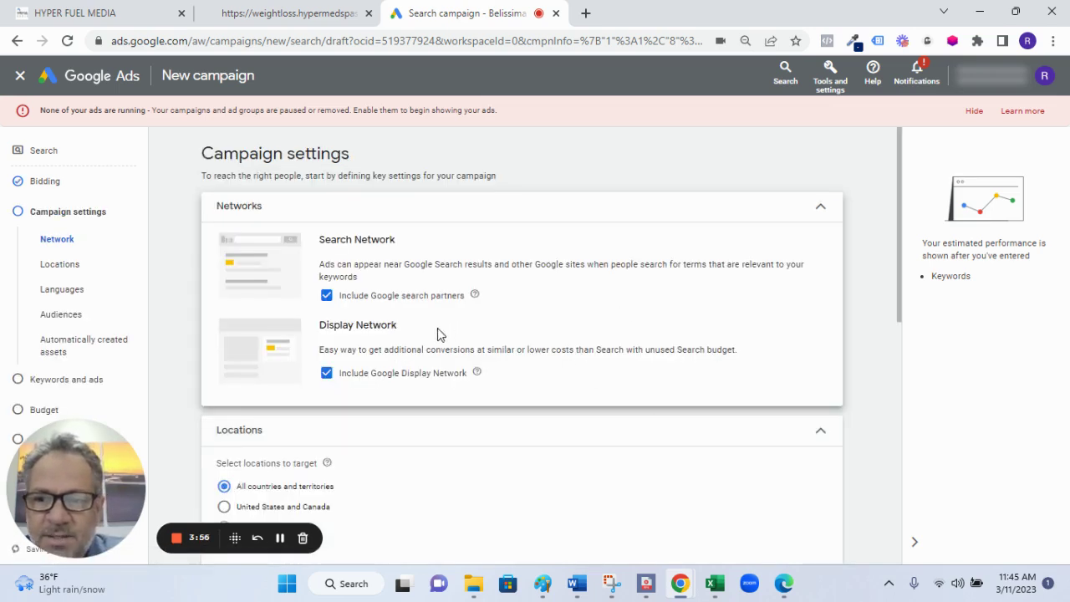
# - Exclude Google search partners and the Google Display Network from the campaign's networks
pyautogui.click(326, 296)
pyautogui.click(326, 373)
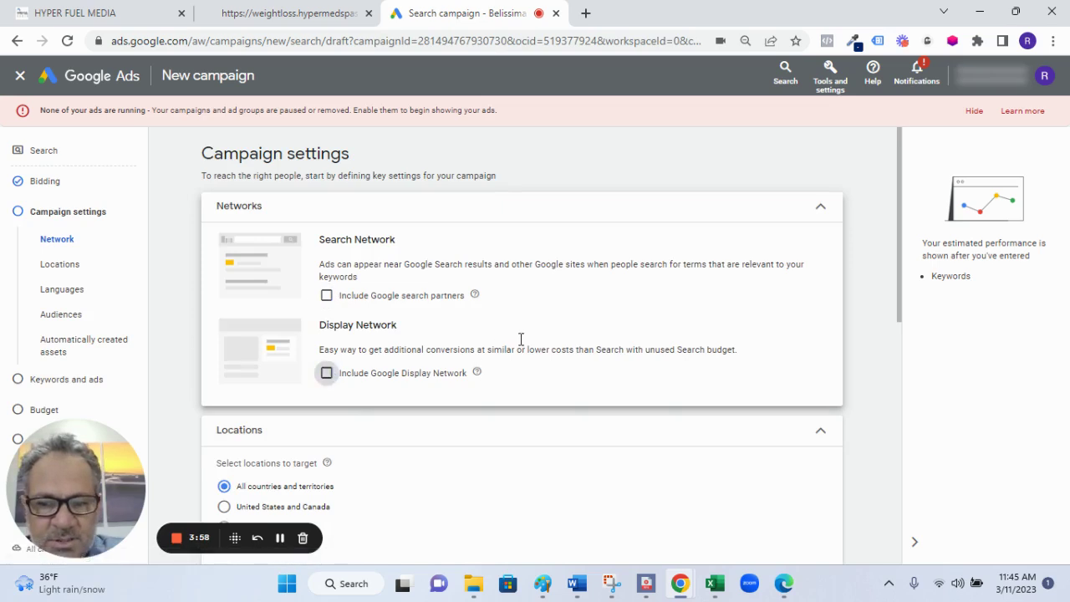
pyautogui.scroll(-3, 602, 327)
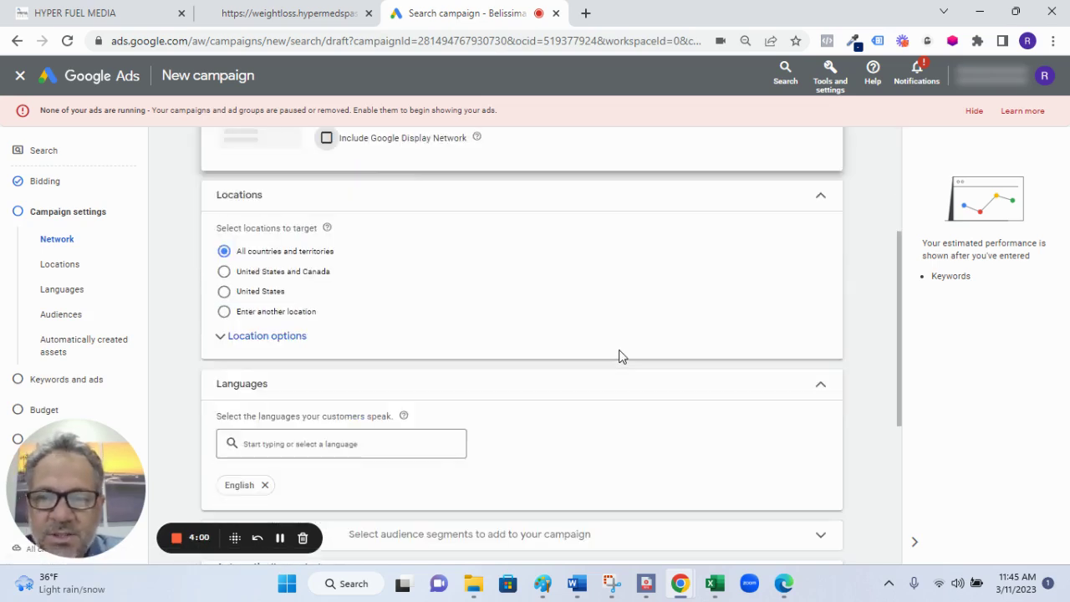
pyautogui.scroll(1, 619, 356)
pyautogui.scroll(1, 685, 287)
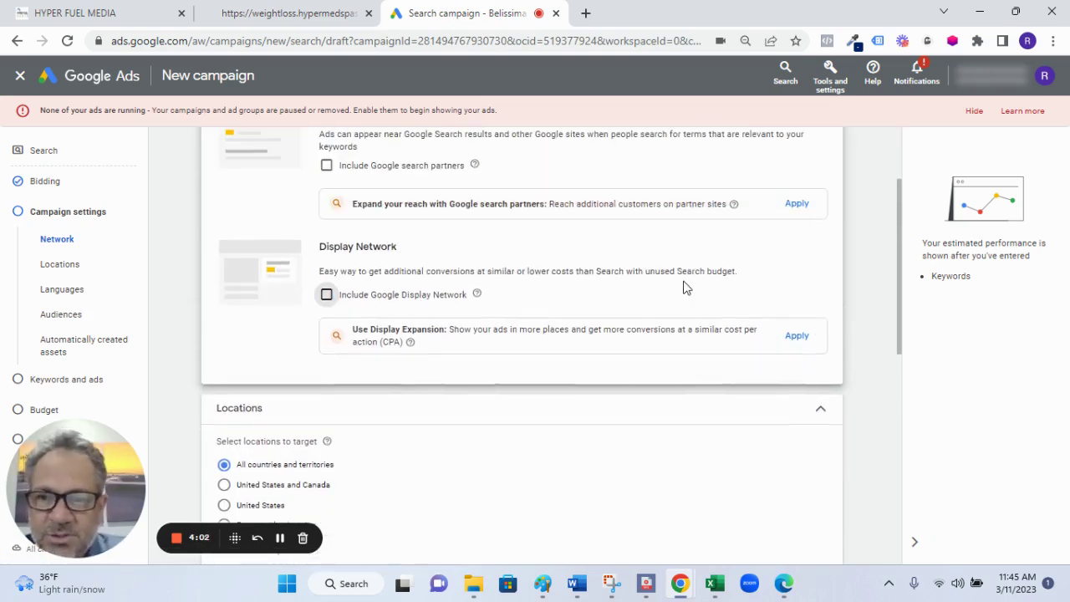
# - Choose to enter another location through the advanced search, using radius targeting with a radius of 10 mi
pyautogui.scroll(-3, 562, 371)
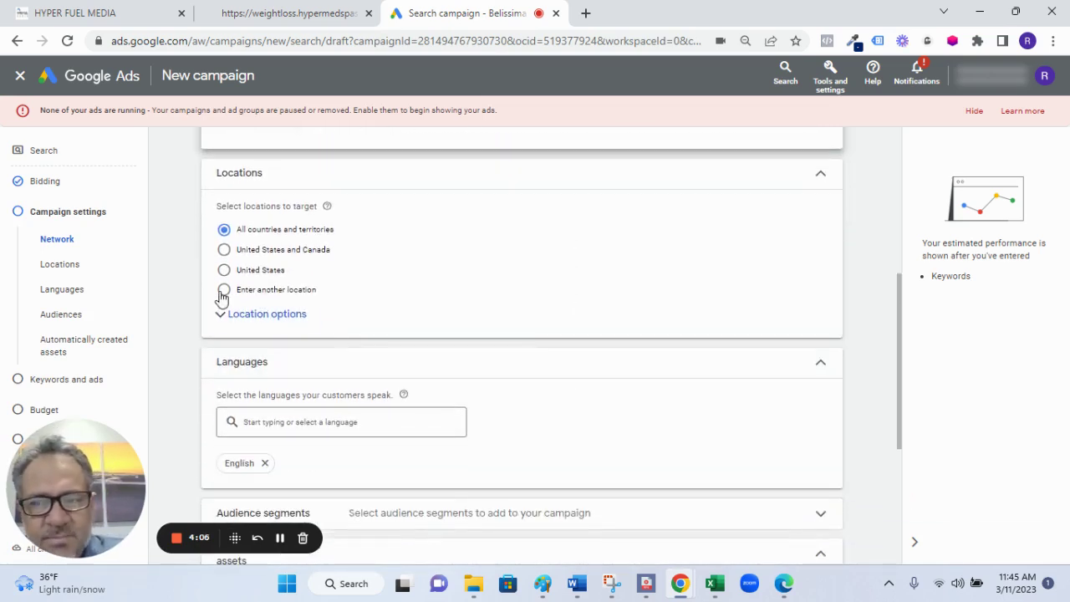
pyautogui.click(225, 290)
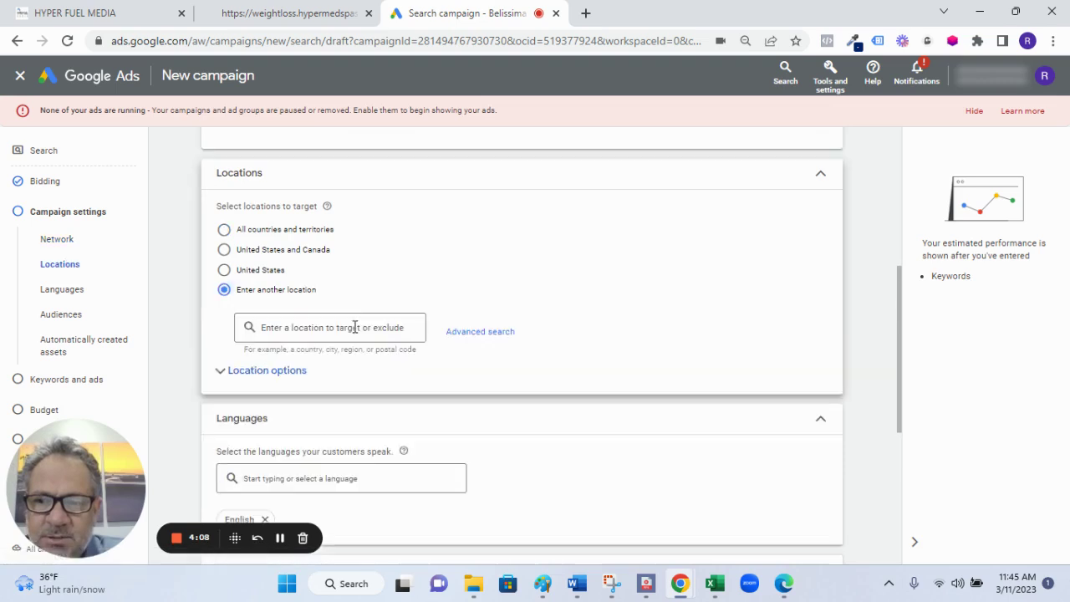
pyautogui.click(473, 333)
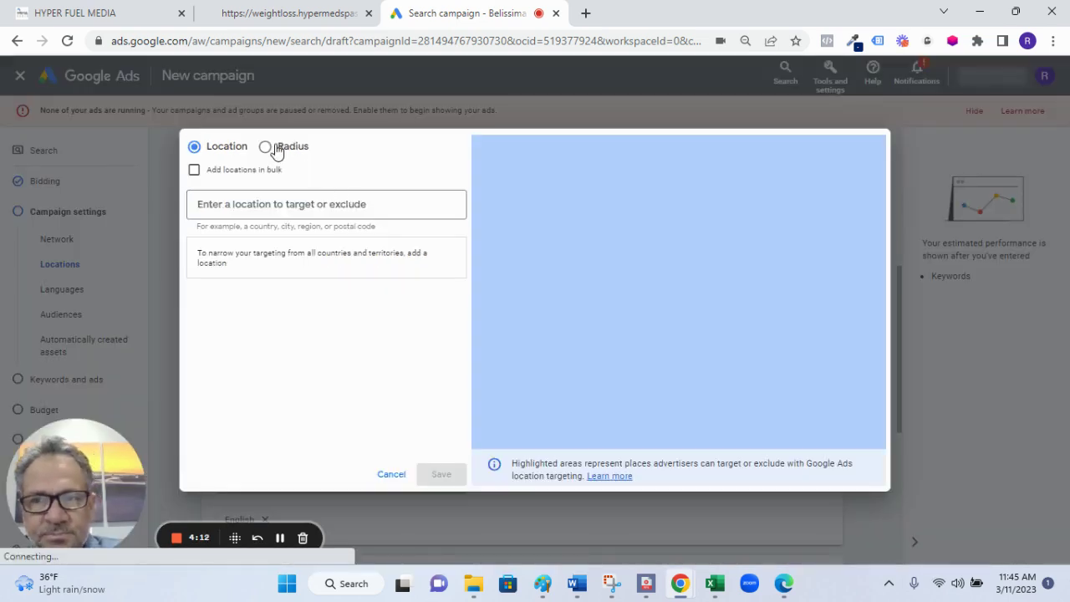
pyautogui.click(265, 147)
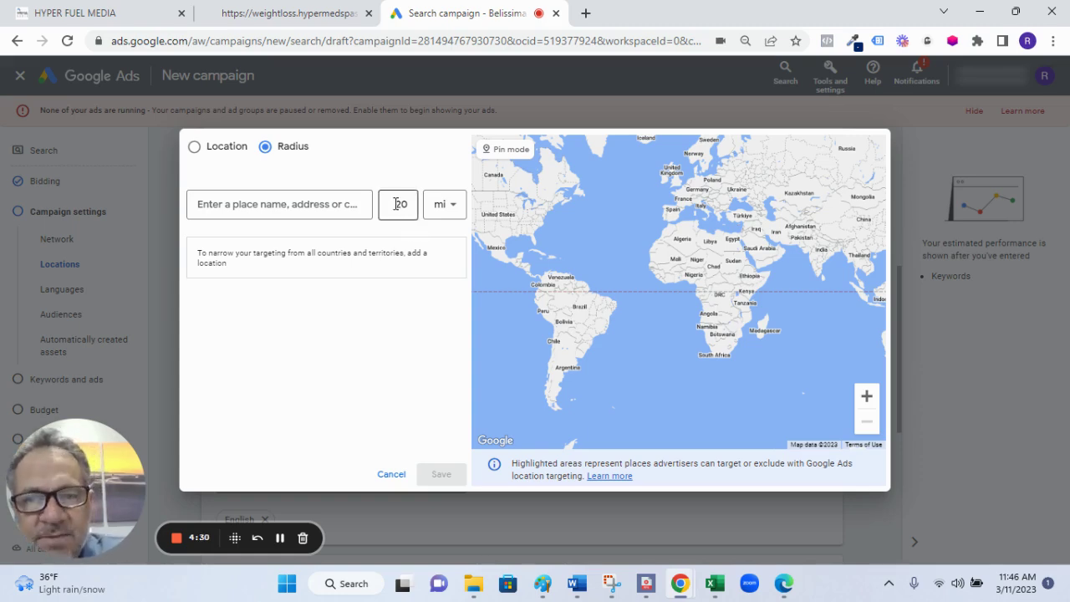
pyautogui.moveTo(396, 204); pyautogui.dragTo(420, 219)
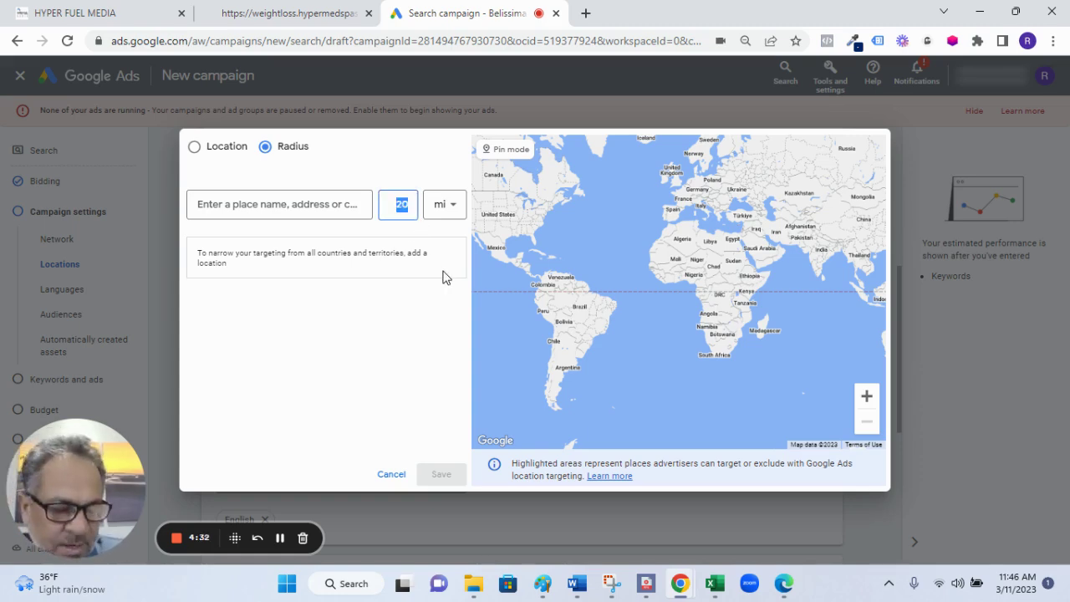
pyautogui.write('1')
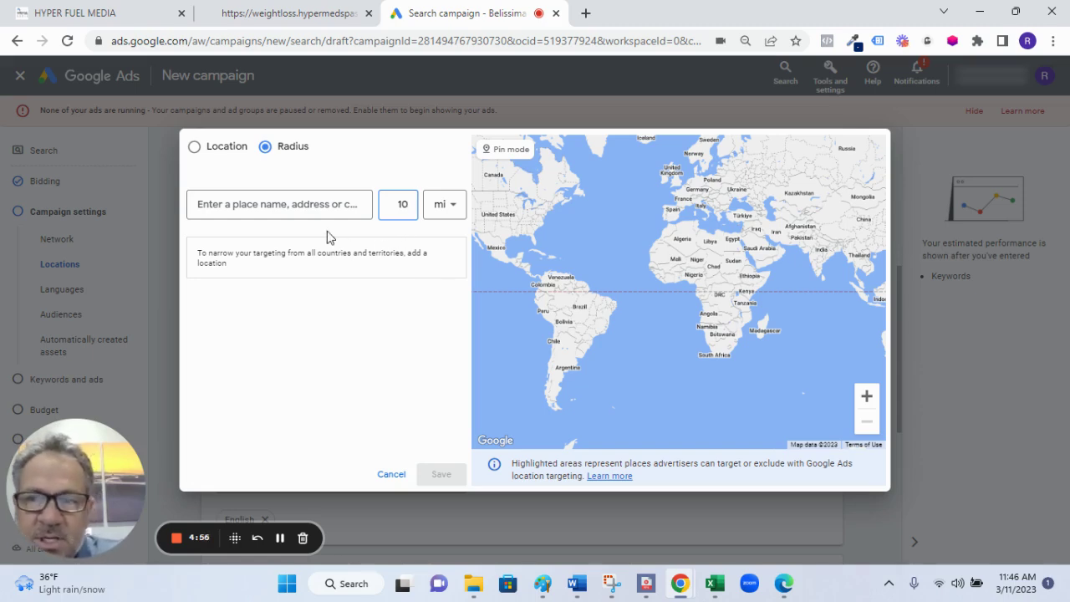
# - Search for Kansas City, target the radius around Kansas City, MO, and save the location
pyautogui.click(276, 206)
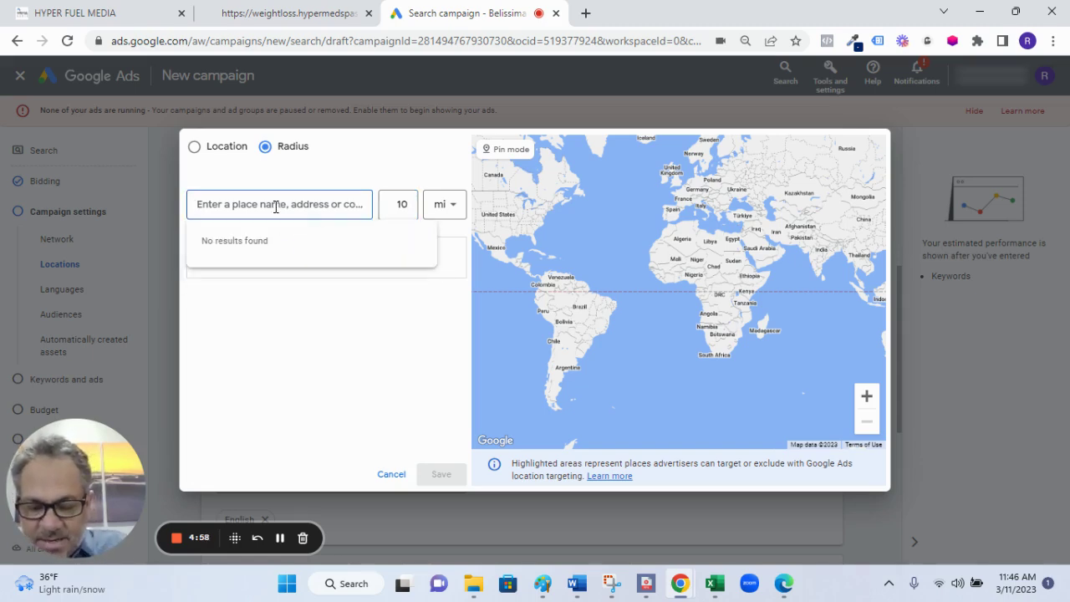
pyautogui.write('Kna')
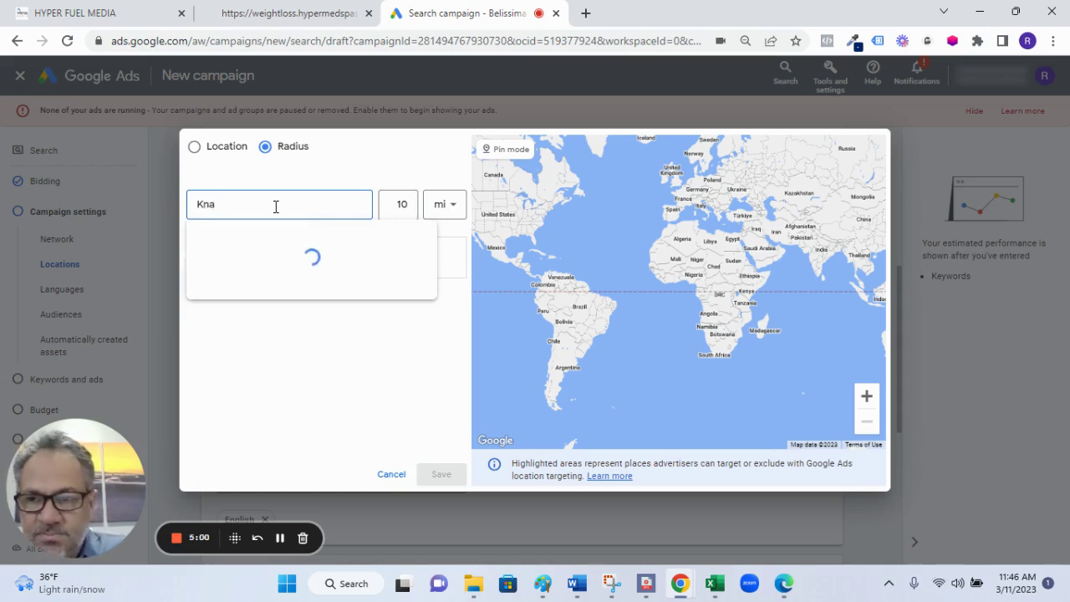
pyautogui.write('s')
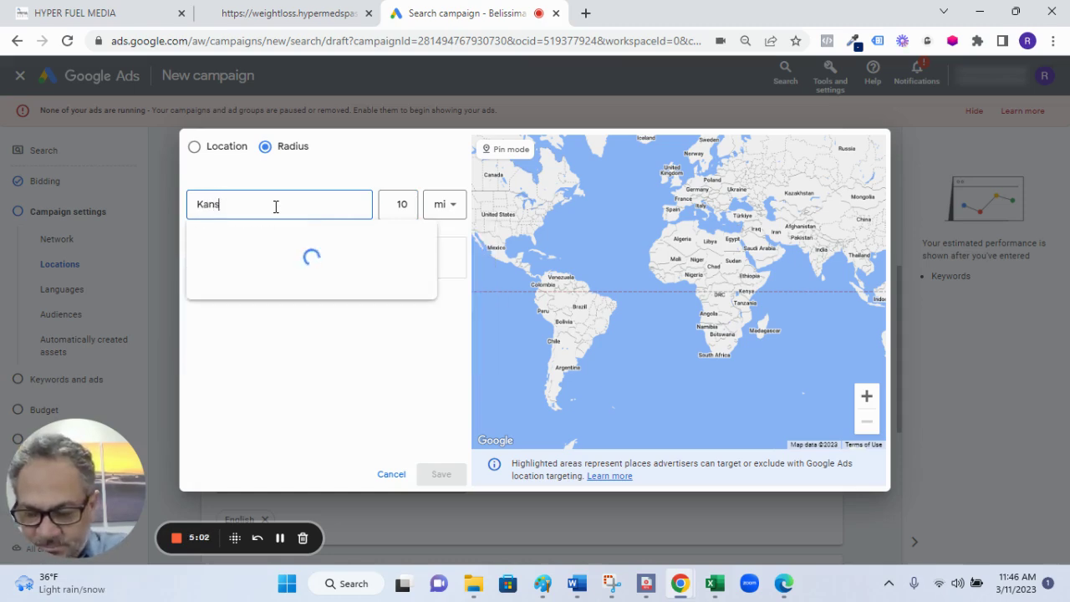
pyautogui.write('ansas City')
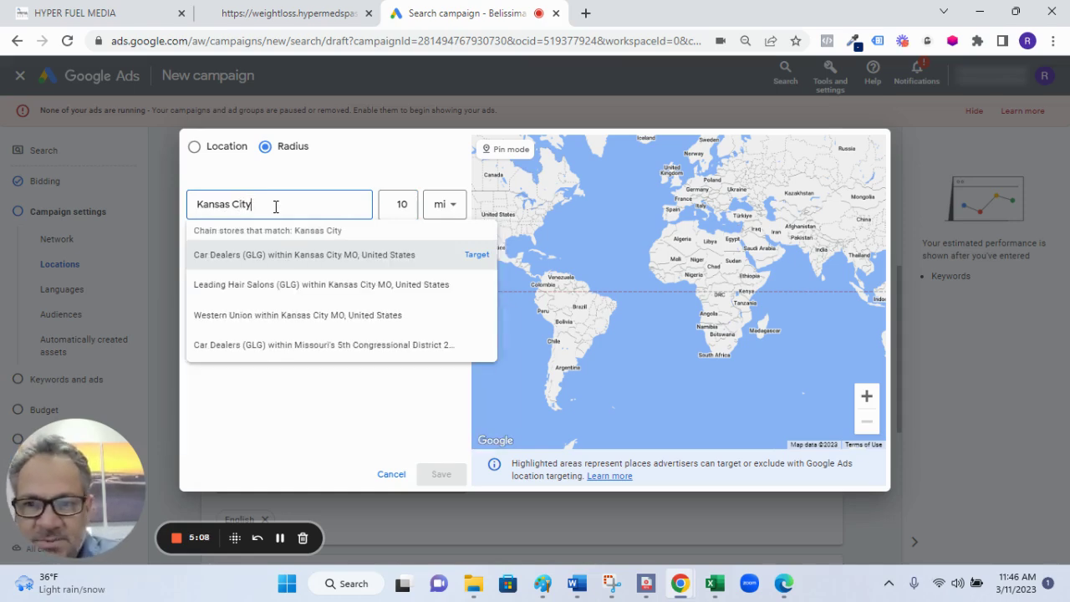
pyautogui.press('BackSpace')
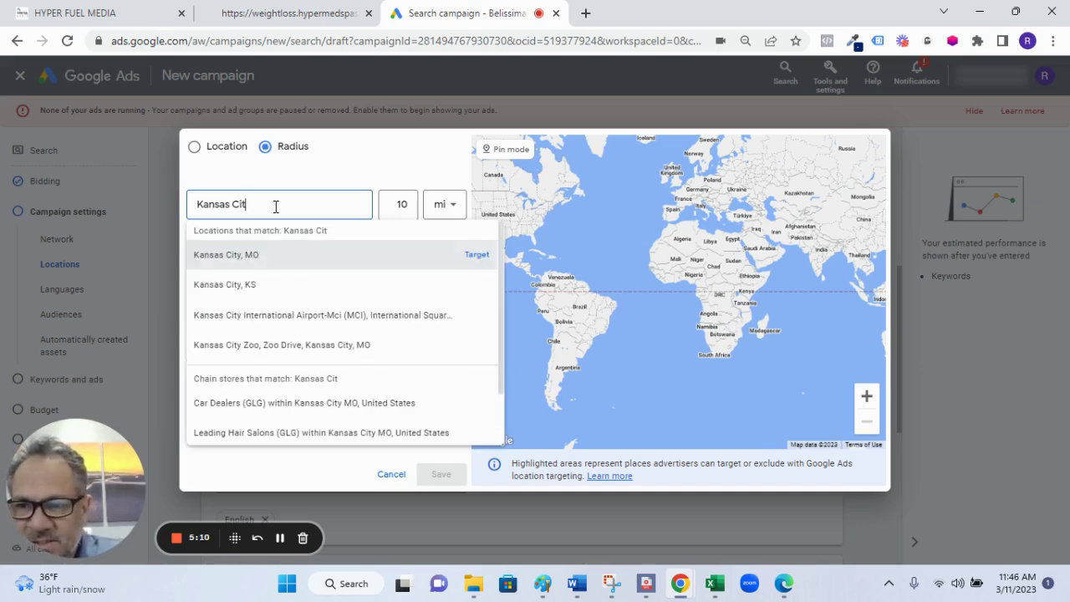
pyautogui.click(271, 256)
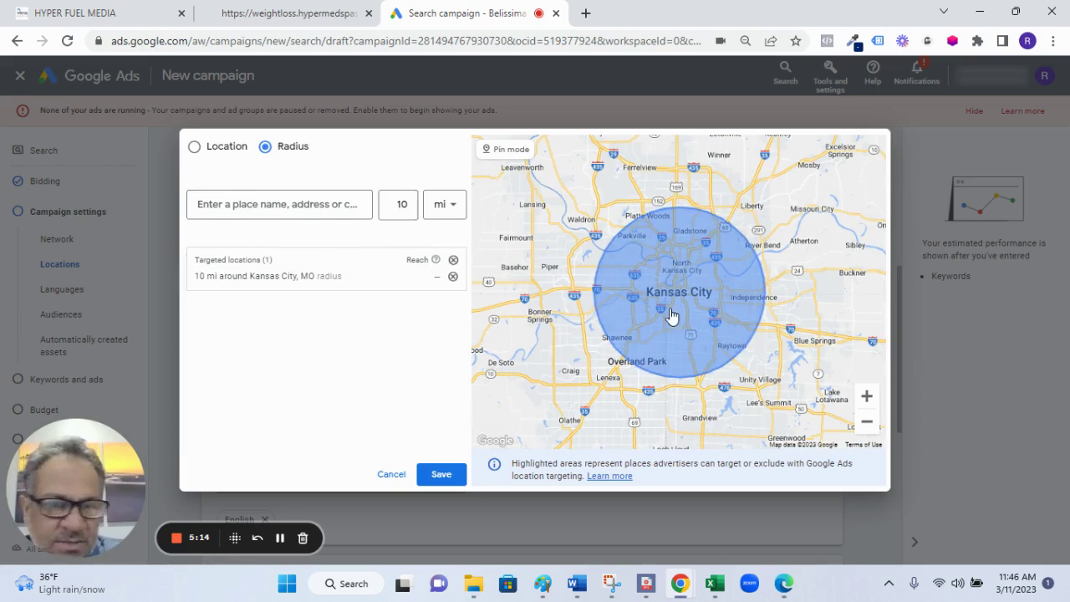
pyautogui.click(441, 474)
# - Review the language, audience and automatically created assets settings and proceed to Keywords and ads
pyautogui.scroll(-2, 591, 334)
pyautogui.scroll(-3, 592, 335)
pyautogui.scroll(1, 604, 409)
pyautogui.scroll(-1, 585, 393)
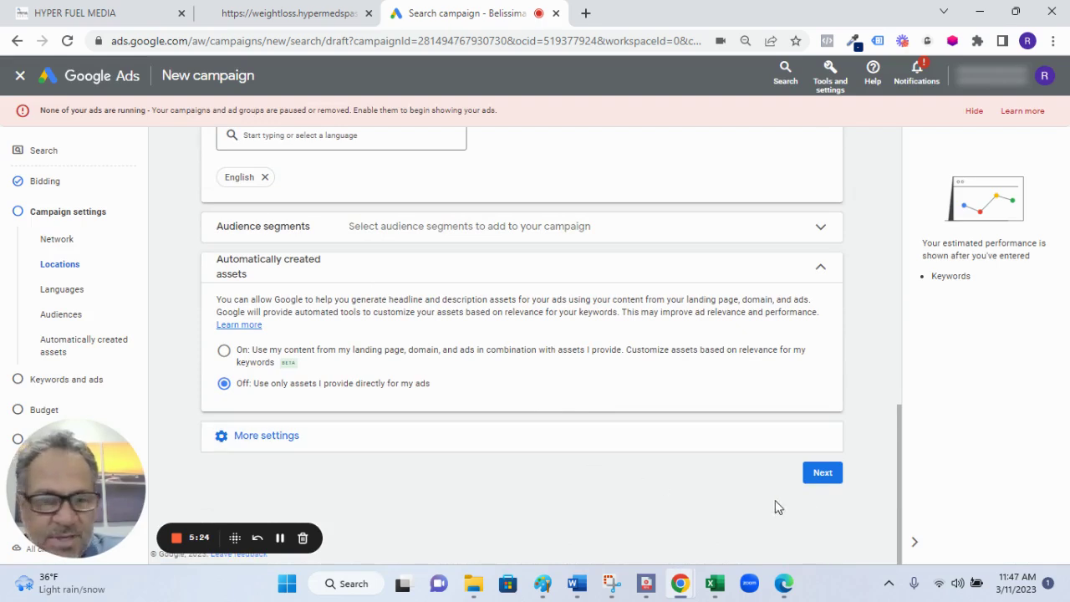
pyautogui.click(819, 474)
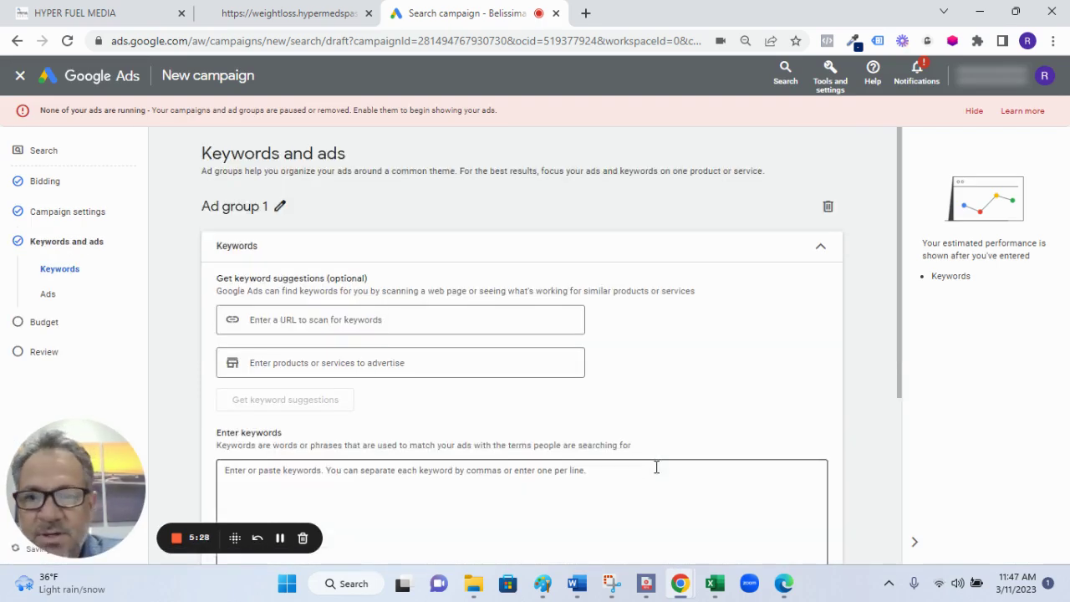
# - Switch to the Excel master sheet and copy the Semaglutide sheet's keywords, from "semaglutide injection" through "semaglutide for weight loss"
pyautogui.scroll(-1, 360, 378)
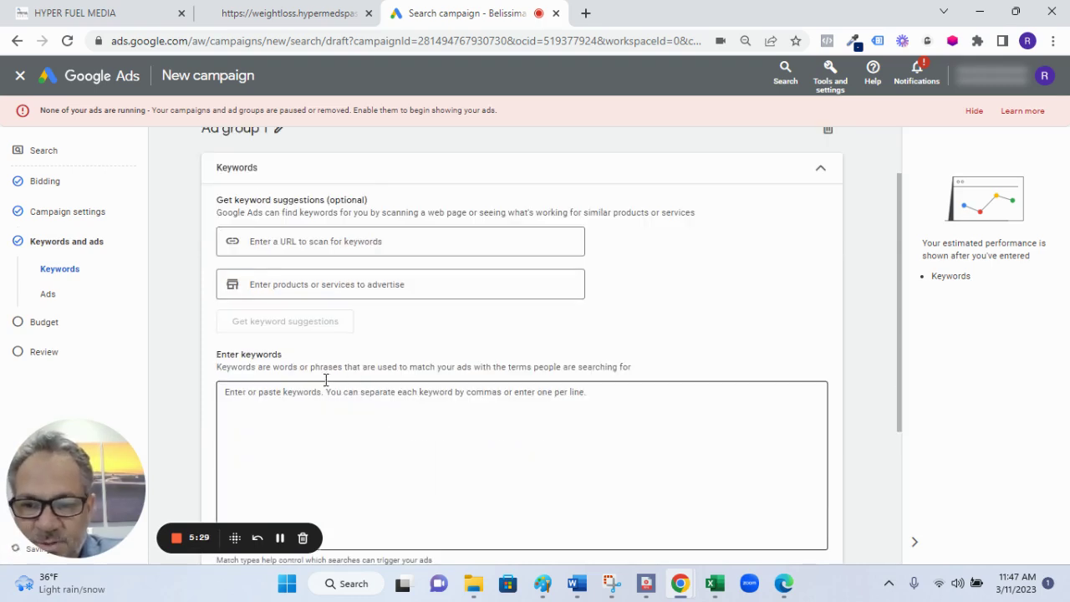
pyautogui.scroll(-1, 303, 390)
pyautogui.click(291, 343)
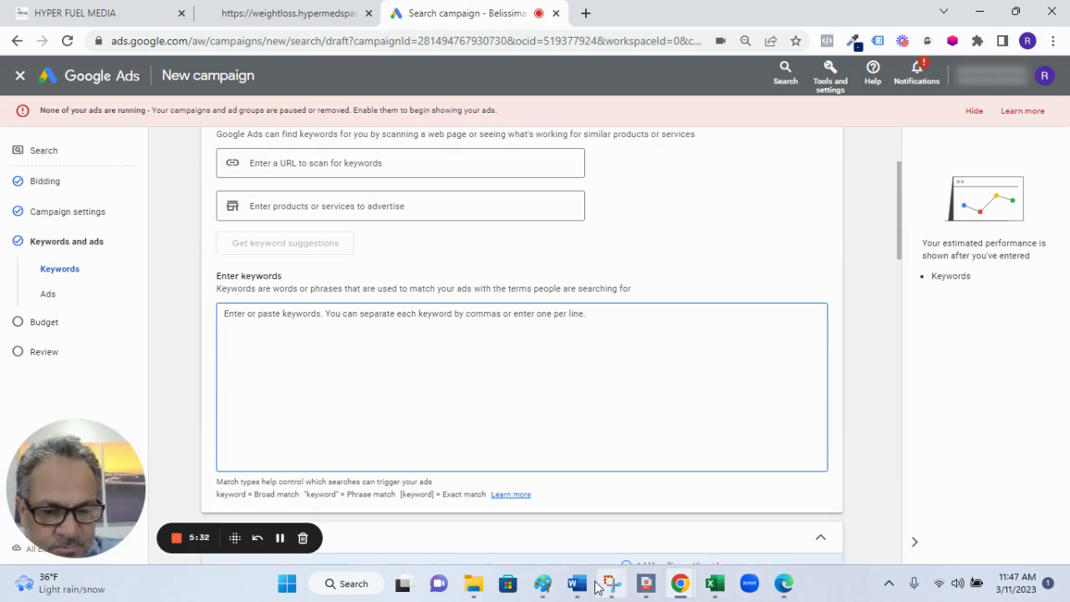
pyautogui.click(715, 585)
pyautogui.click(602, 364)
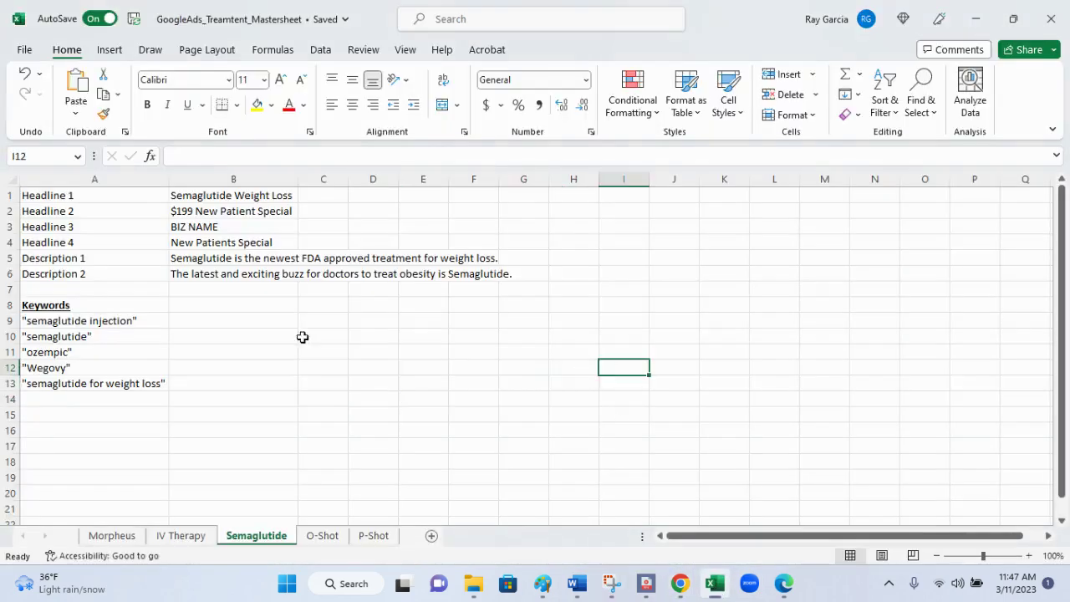
pyautogui.click(146, 318)
pyautogui.moveTo(145, 318); pyautogui.dragTo(125, 380)
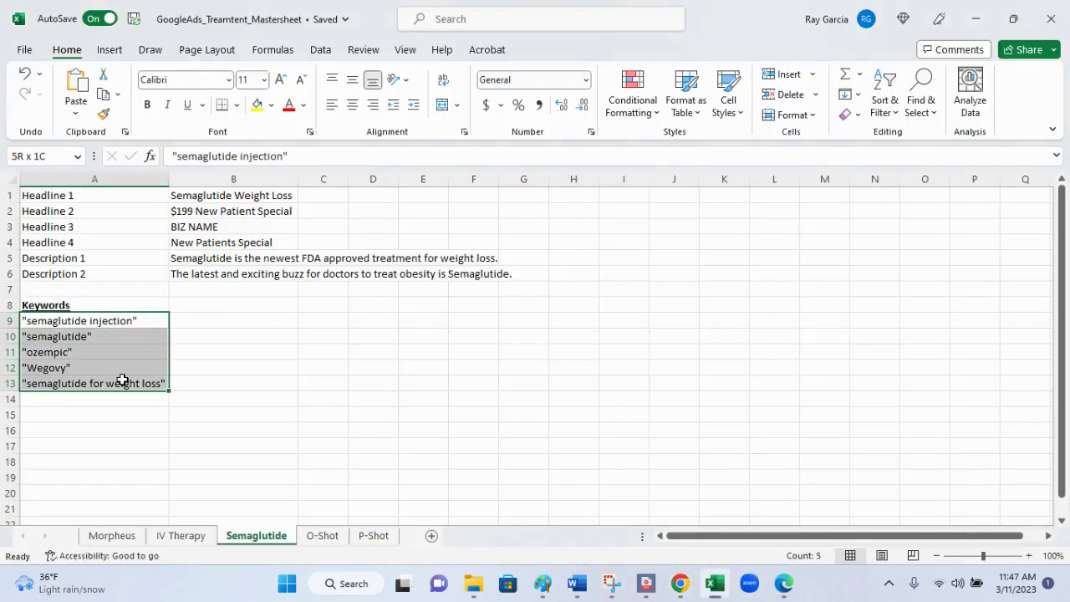
pyautogui.rightClick(112, 375)
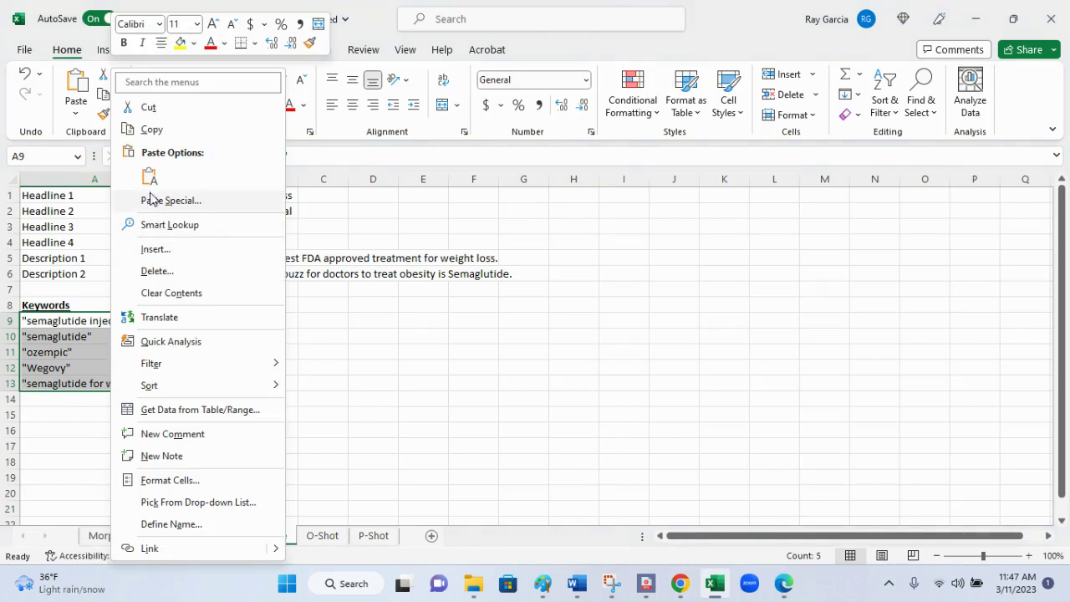
pyautogui.click(151, 130)
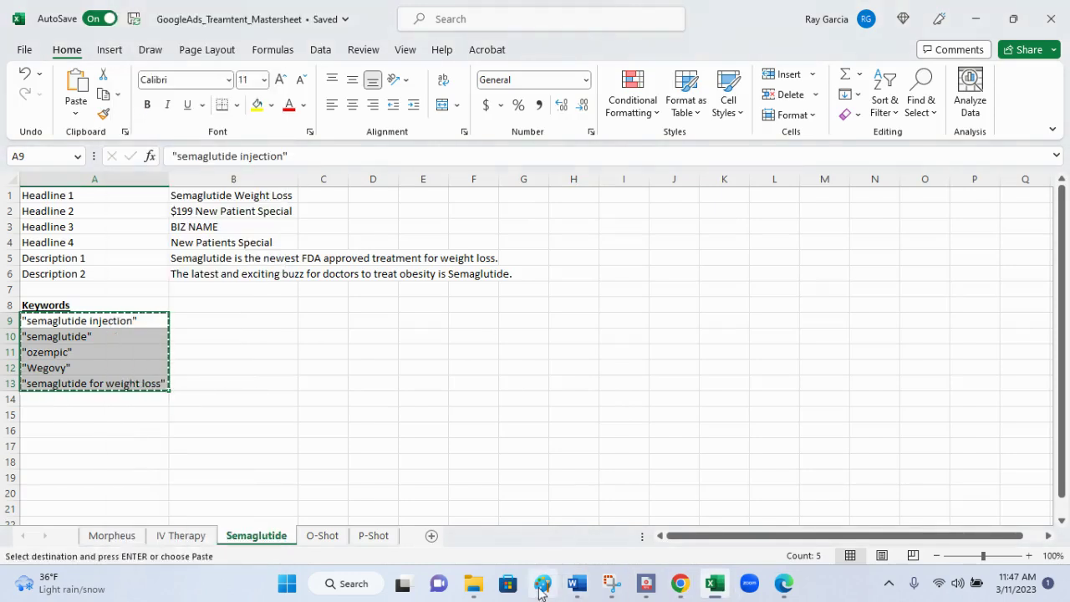
# - Return to the Google Ads campaign in Chrome and paste the copied keywords into Ad group 1's keyword box
pyautogui.click(680, 588)
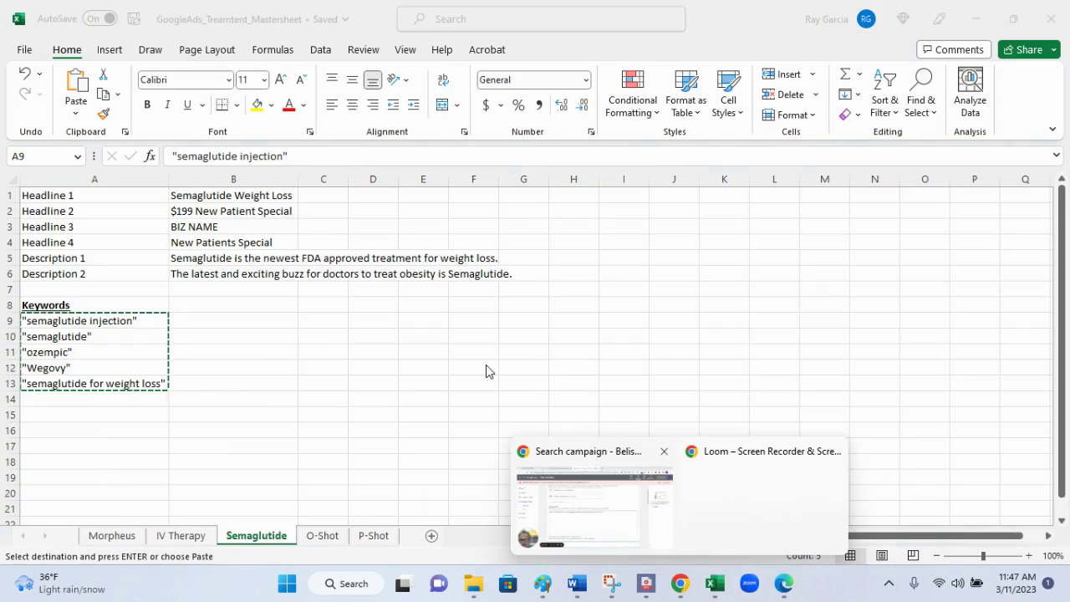
pyautogui.click(549, 490)
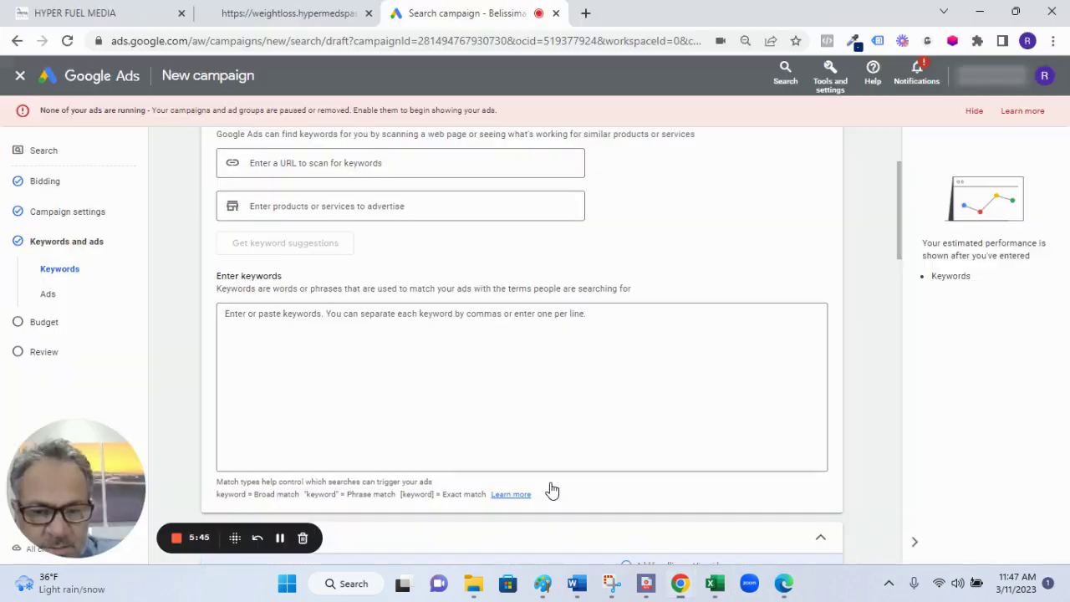
pyautogui.click(287, 320)
pyautogui.rightClick(287, 321)
pyautogui.click(326, 168)
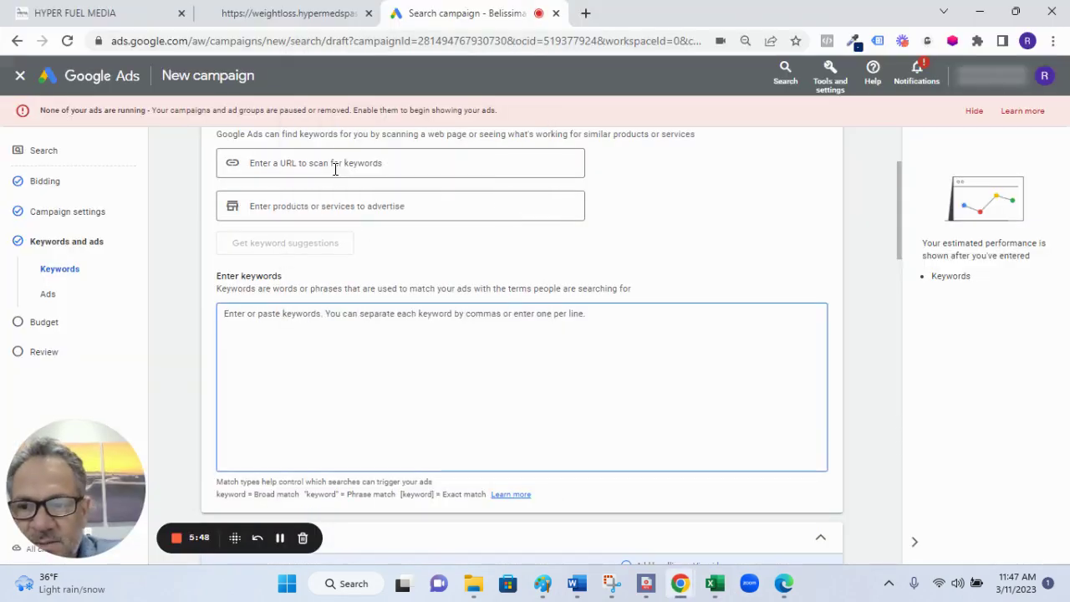
# - Copy the semaglutide landing page's address, weightloss.hypermedspas.com/semaglutide, for use as the ad's final URL
pyautogui.scroll(-3, 485, 401)
pyautogui.scroll(-1, 469, 404)
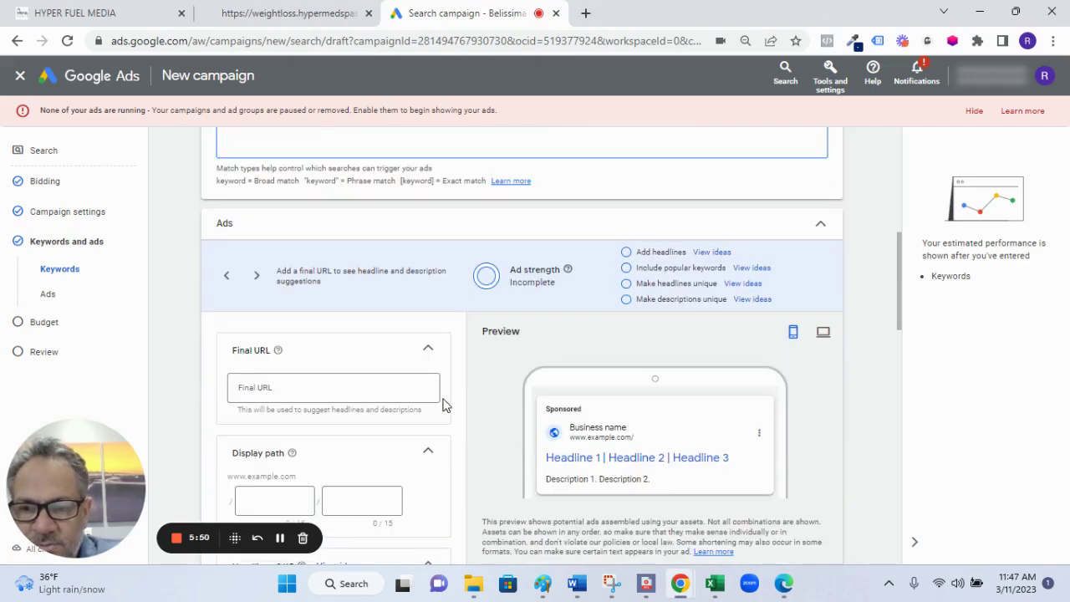
pyautogui.click(336, 385)
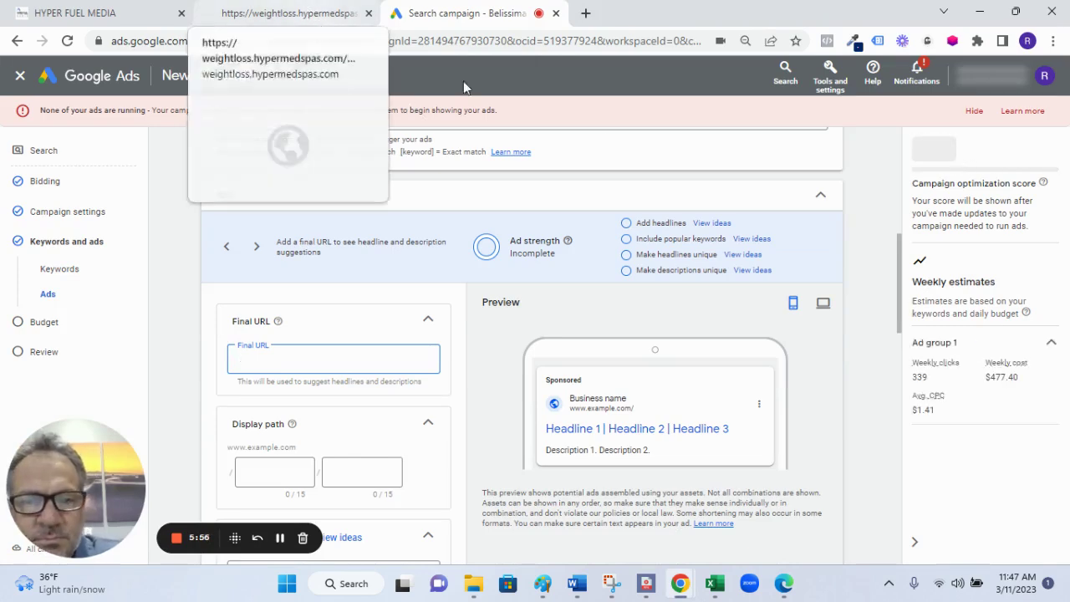
pyautogui.click(303, 16)
pyautogui.click(287, 41)
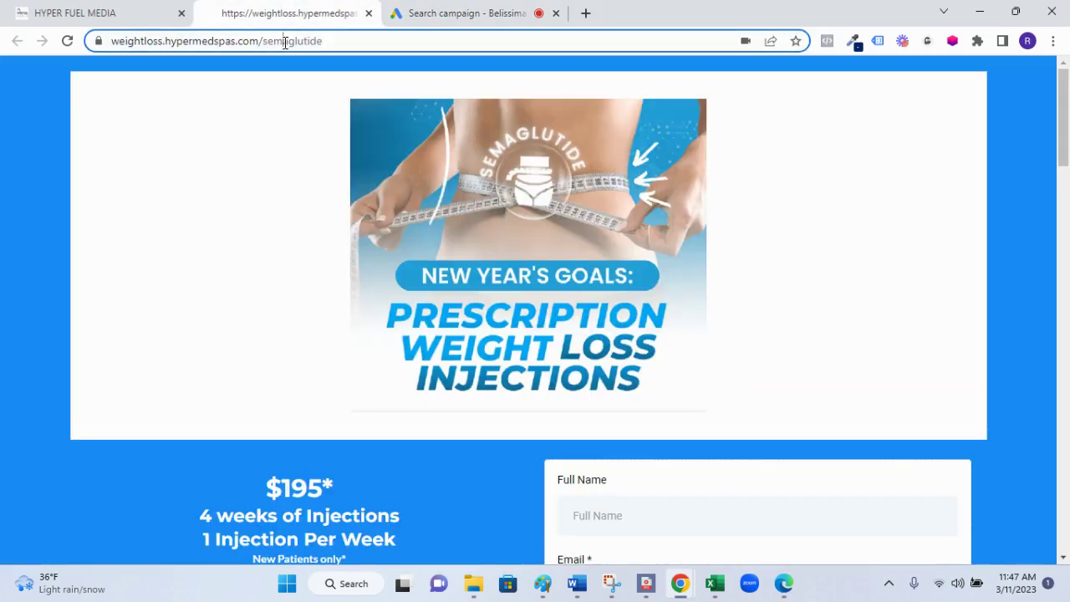
pyautogui.rightClick(287, 41)
pyautogui.click(350, 156)
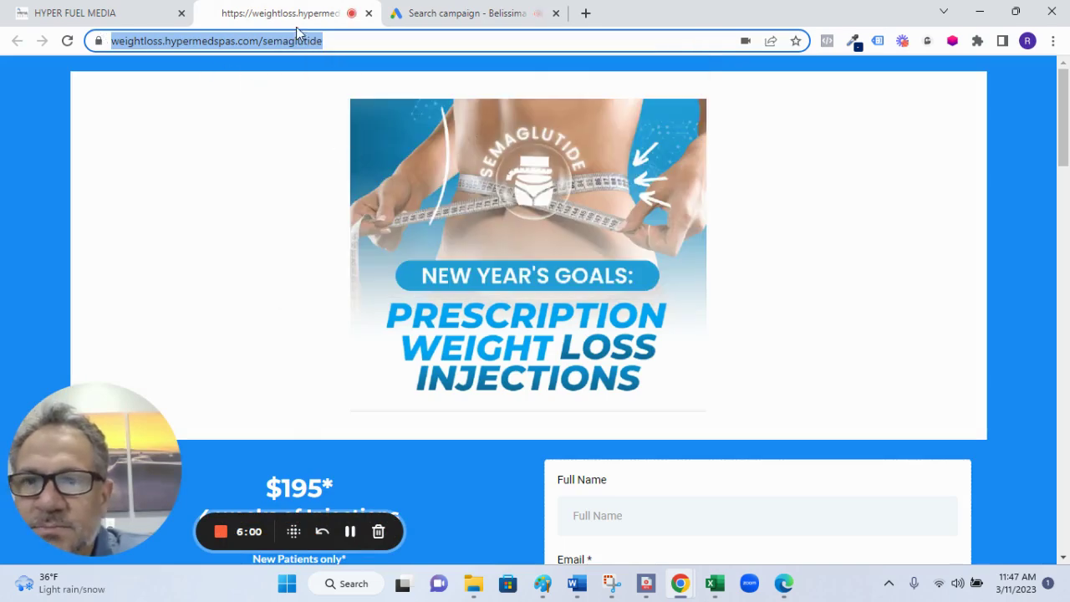
# - Return to the campaign draft and paste the copied landing page address as the ad's Final URL
pyautogui.click(457, 23)
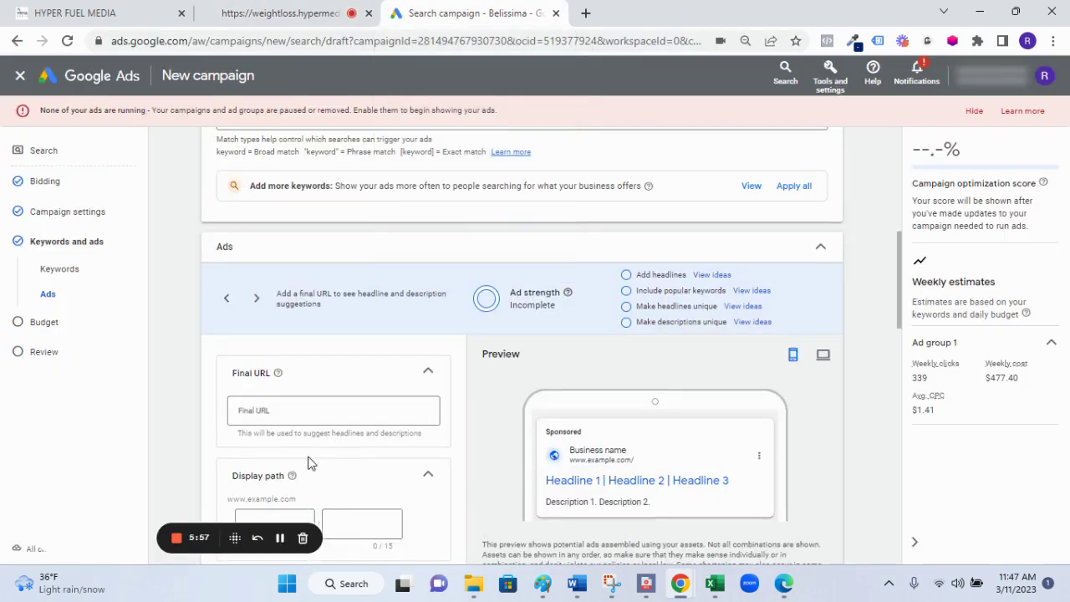
pyautogui.click(286, 412)
pyautogui.rightClick(286, 411)
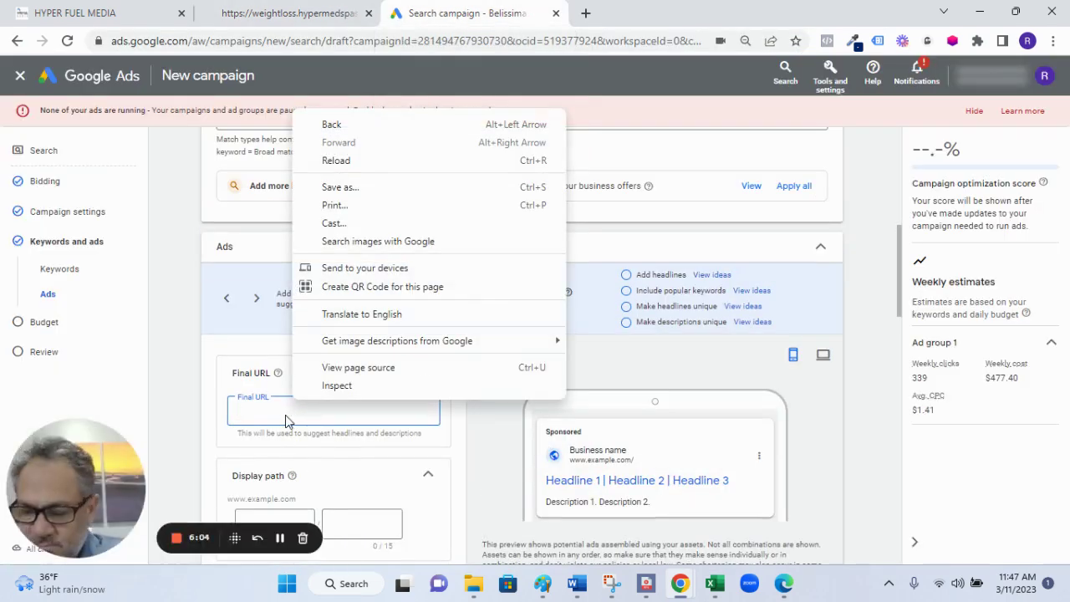
pyautogui.click(285, 418)
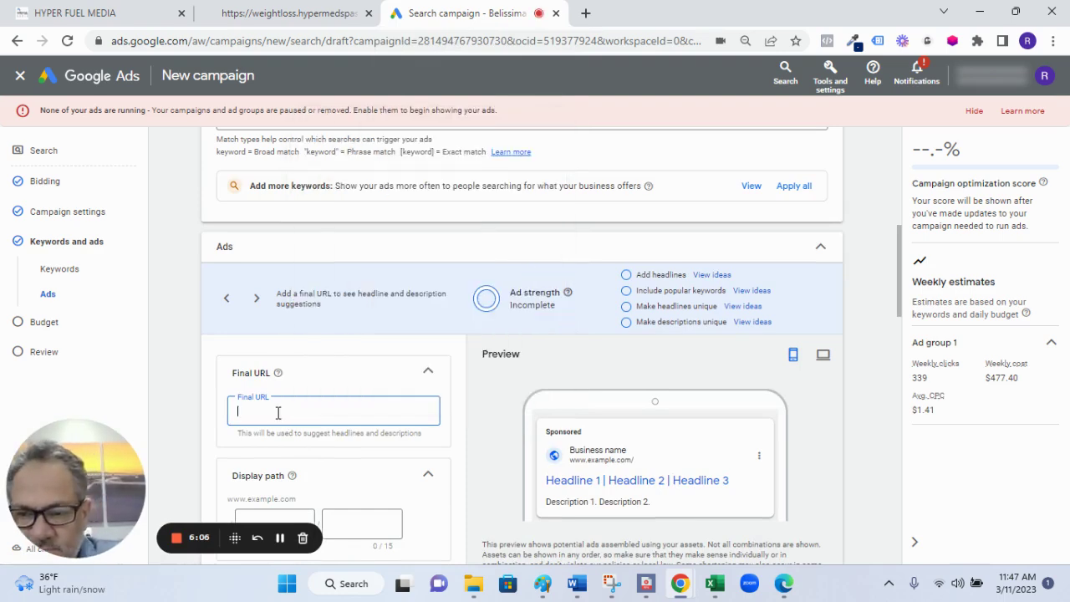
pyautogui.rightClick(282, 415)
pyautogui.click(316, 259)
# - Switch to the Excel master sheet and copy the Headline 1 text "Semaglutide Weight Loss" from cell B1
pyautogui.scroll(-5, 370, 279)
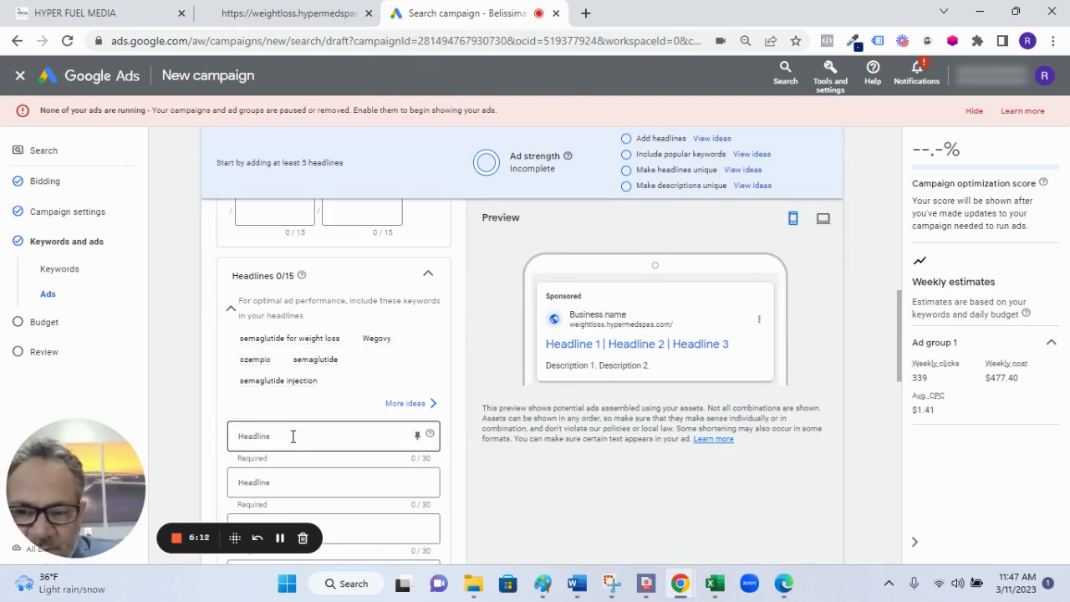
pyautogui.moveTo(715, 584)
pyautogui.click(711, 504)
pyautogui.click(702, 418)
pyautogui.click(264, 192)
pyautogui.rightClick(265, 195)
pyautogui.click(308, 130)
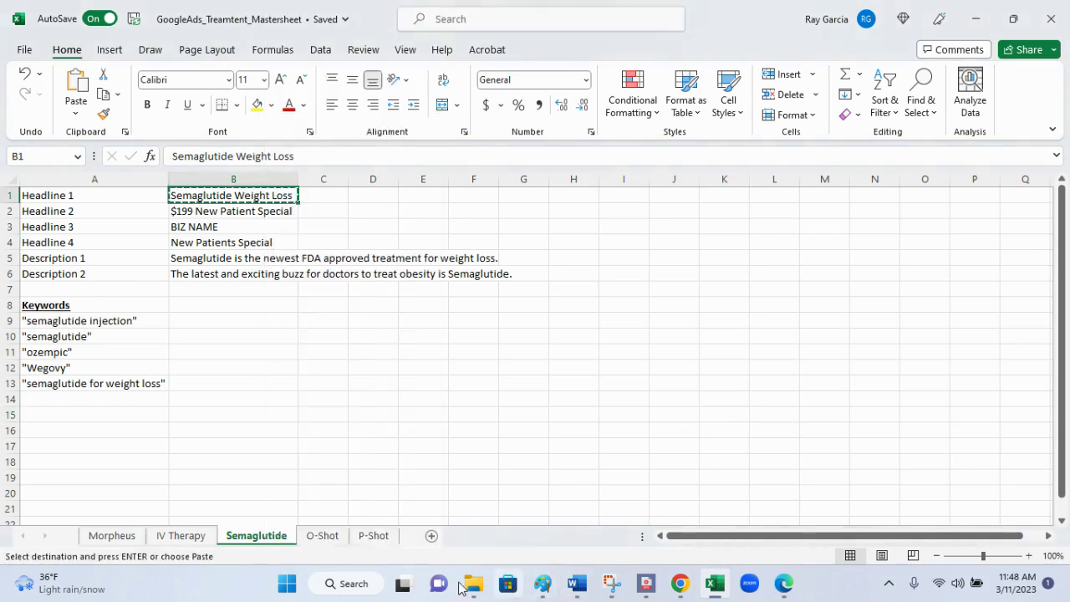
# - Return to Google Ads in Chrome and paste "Semaglutide Weight Loss" as the ad's first headline
pyautogui.moveTo(681, 584)
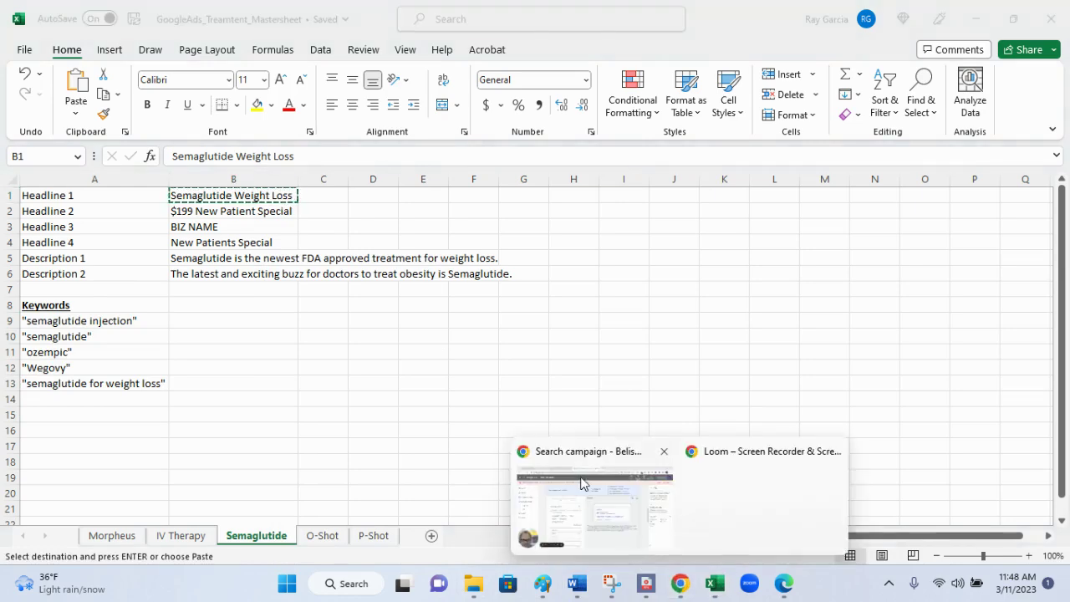
pyautogui.click(583, 483)
pyautogui.click(296, 443)
pyautogui.scroll(-2, 296, 402)
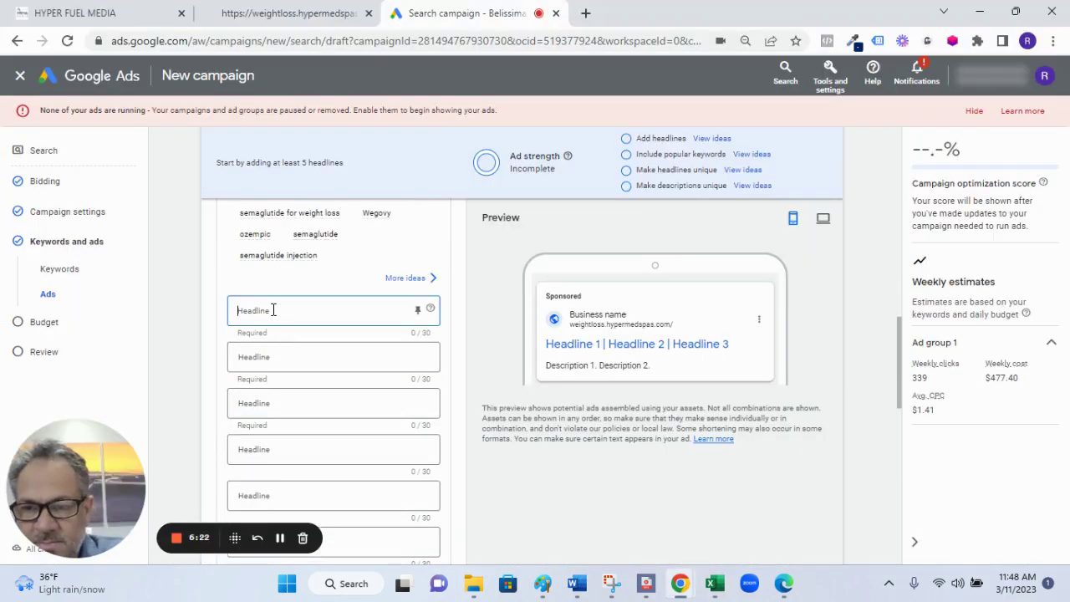
pyautogui.rightClick(273, 320)
pyautogui.click(351, 192)
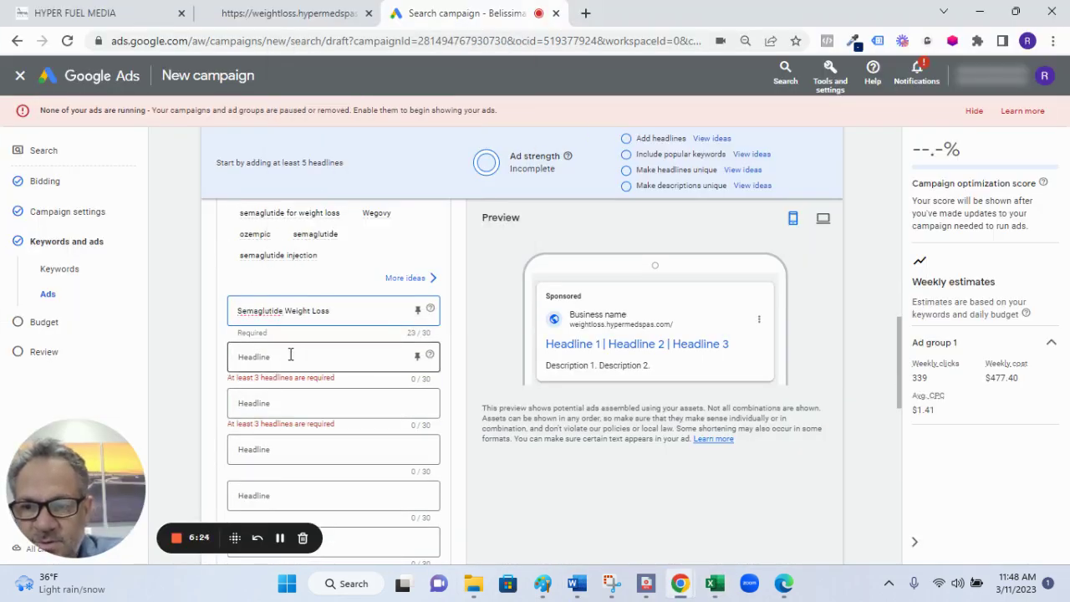
# - Copy "$199 New Patient Special" from cell B2 of the Excel master sheet and paste it as the ad's second headline in Google Ads
pyautogui.click(715, 584)
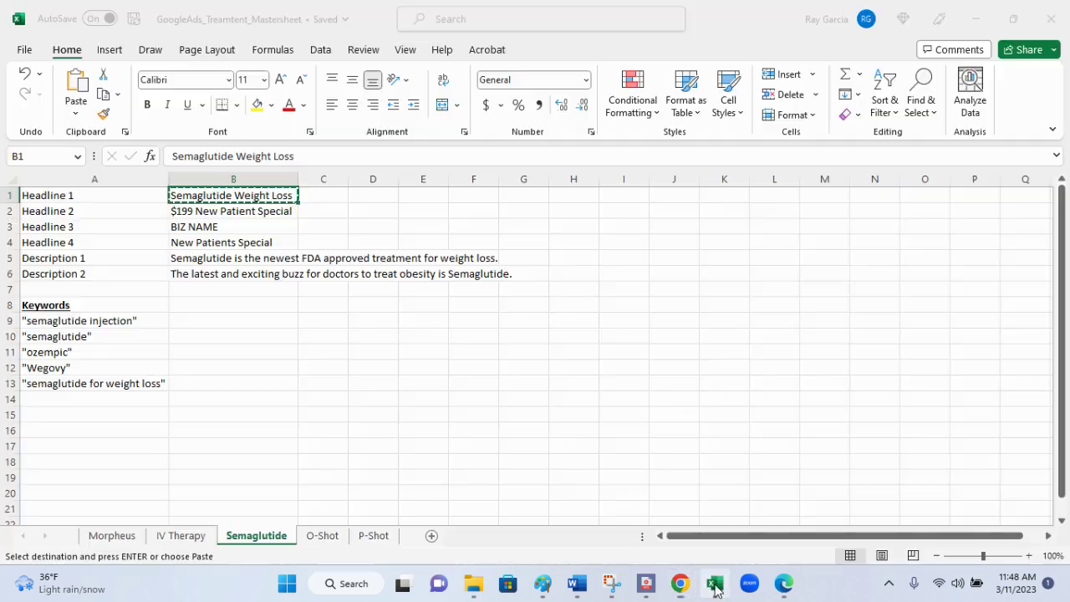
pyautogui.click(198, 215)
pyautogui.rightClick(198, 216)
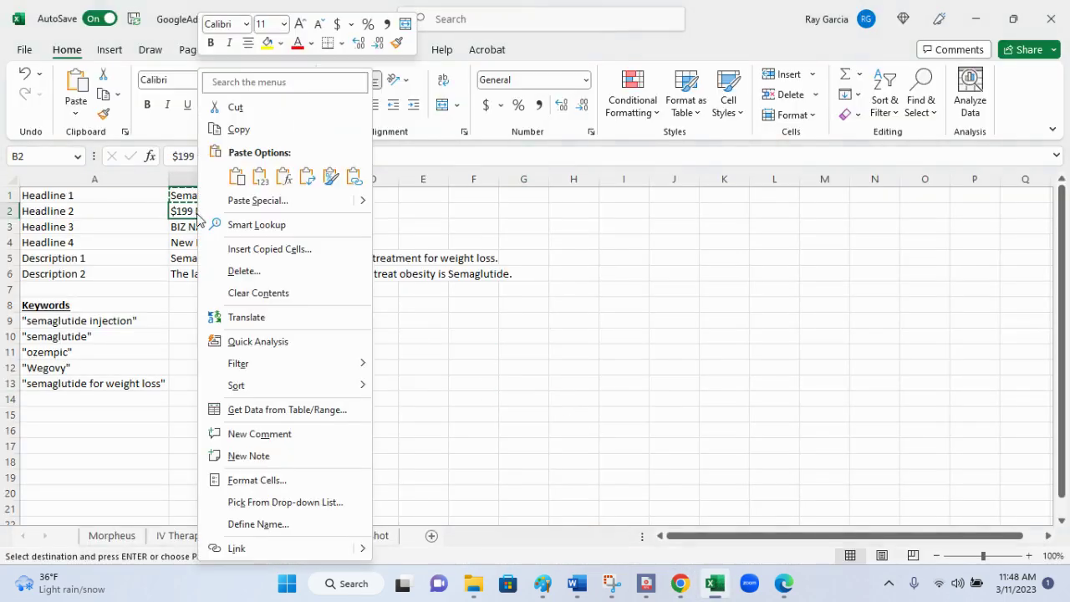
pyautogui.click(238, 129)
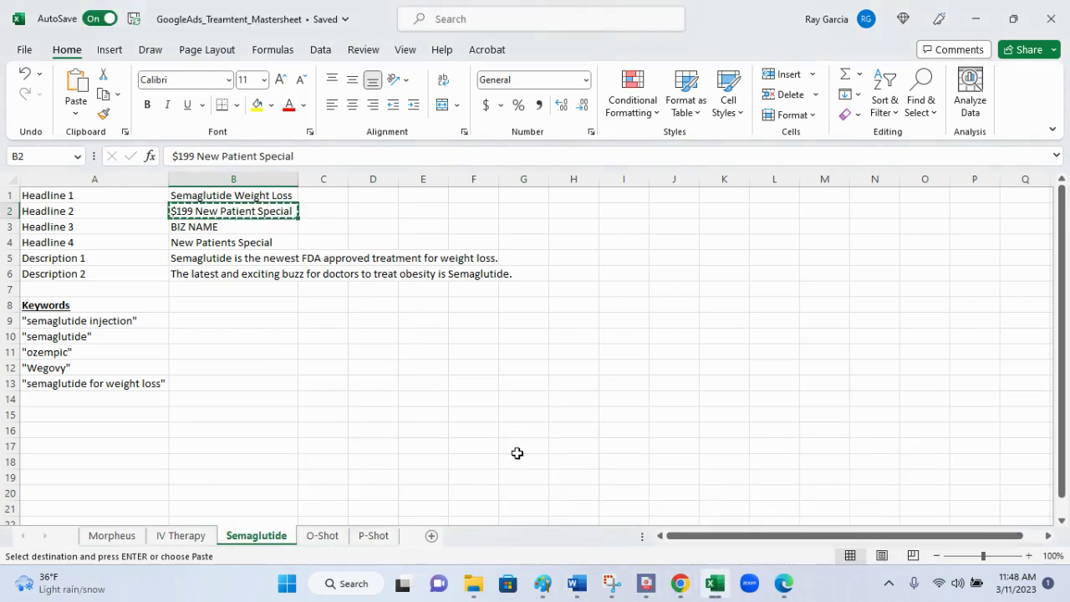
pyautogui.click(680, 583)
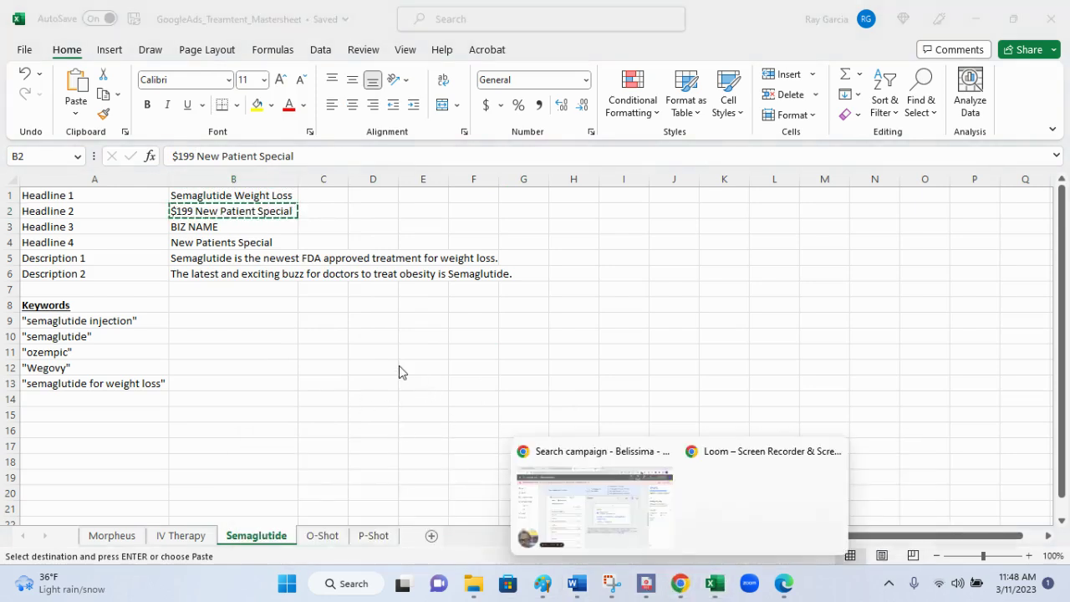
pyautogui.click(624, 541)
pyautogui.rightClick(310, 365)
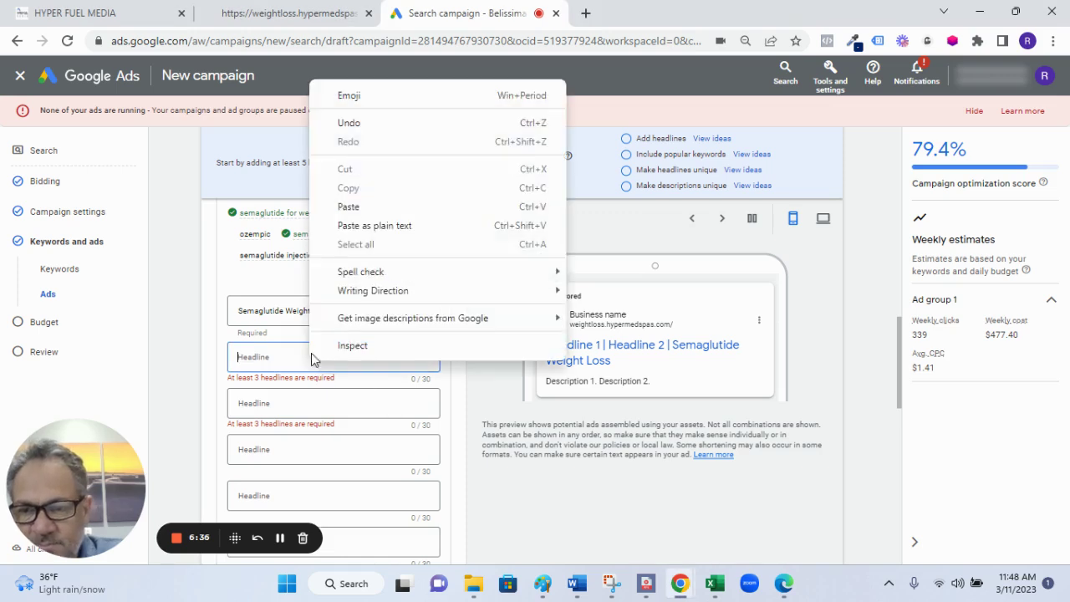
pyautogui.click(375, 226)
# - Copy the "BIZ NAME" placeholder from cell B3 of the Excel master sheet and paste it as the ad's third headline in Google Ads
pyautogui.click(334, 403)
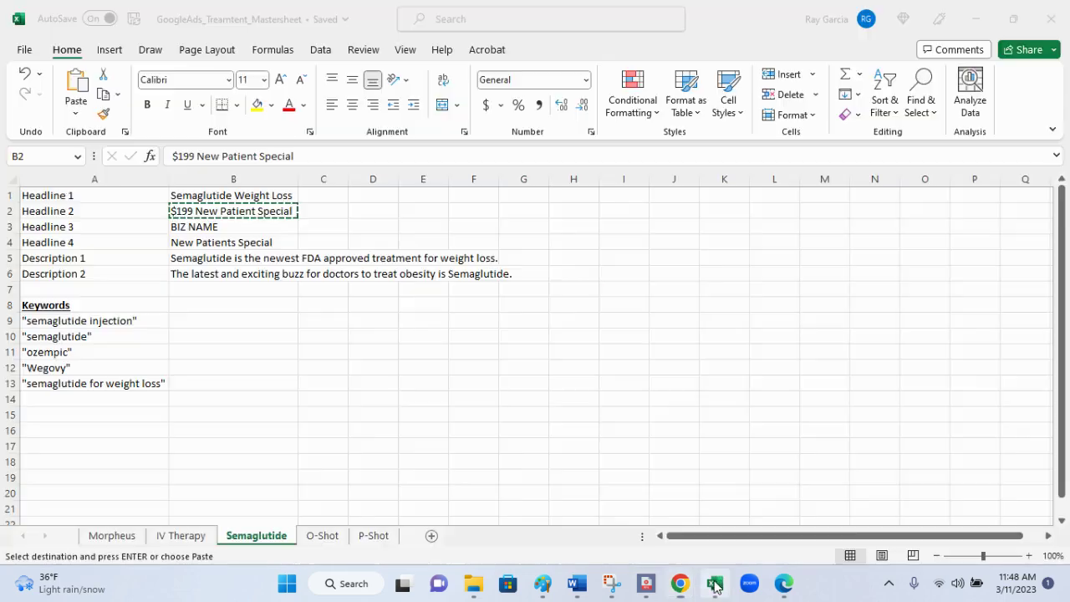
pyautogui.click(715, 583)
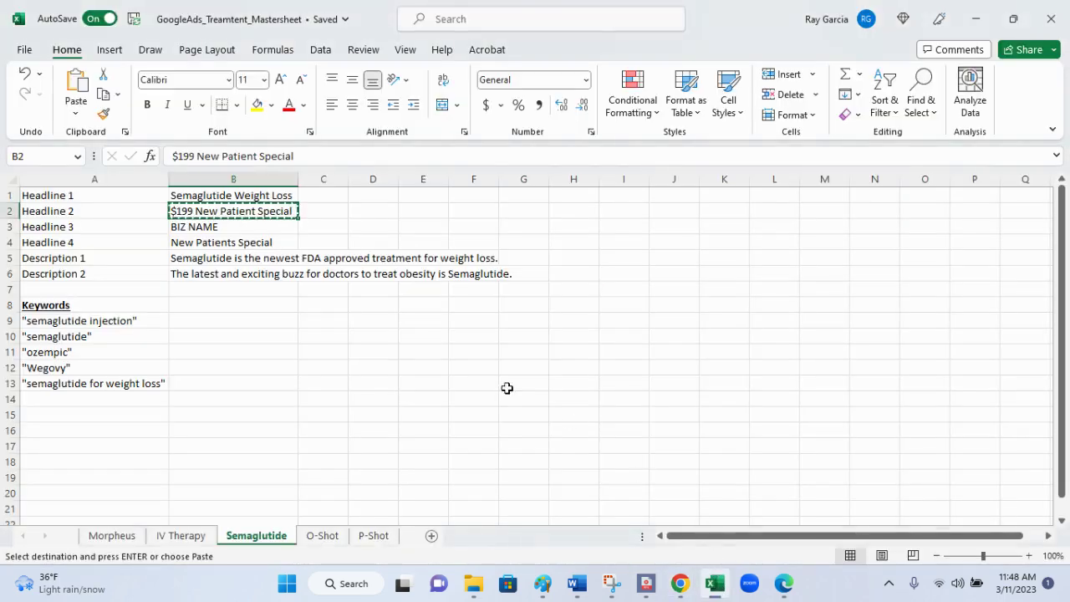
pyautogui.click(186, 226)
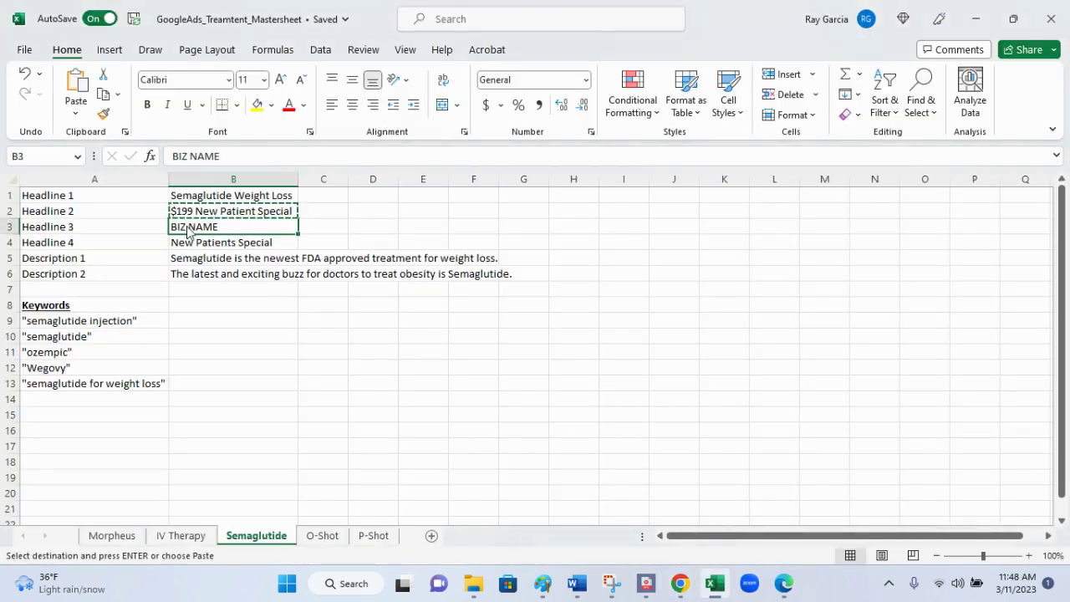
pyautogui.rightClick(187, 232)
pyautogui.click(224, 128)
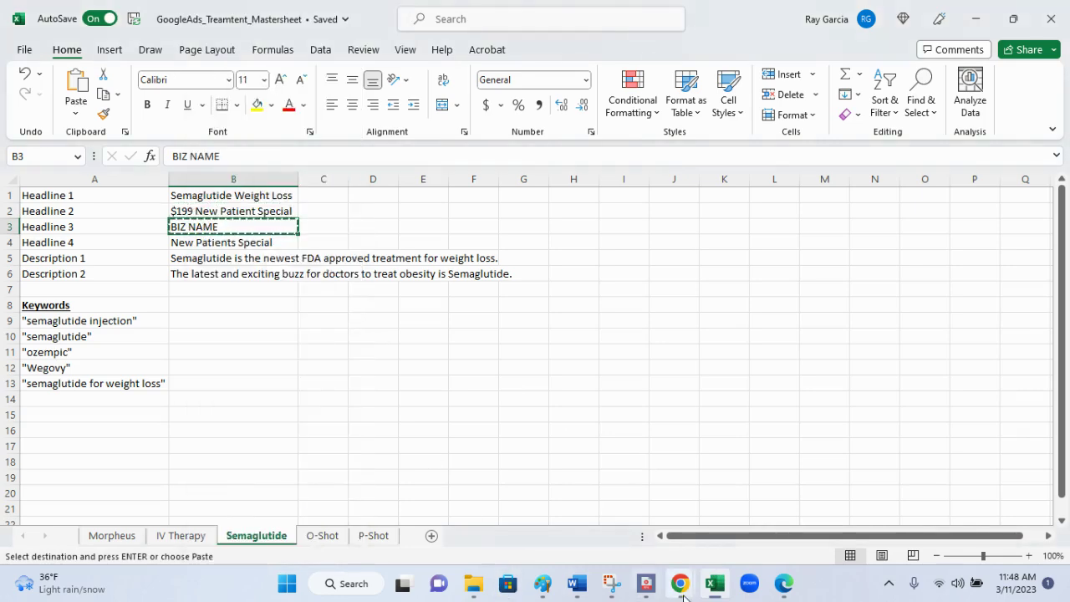
pyautogui.moveTo(680, 585)
pyautogui.click(567, 536)
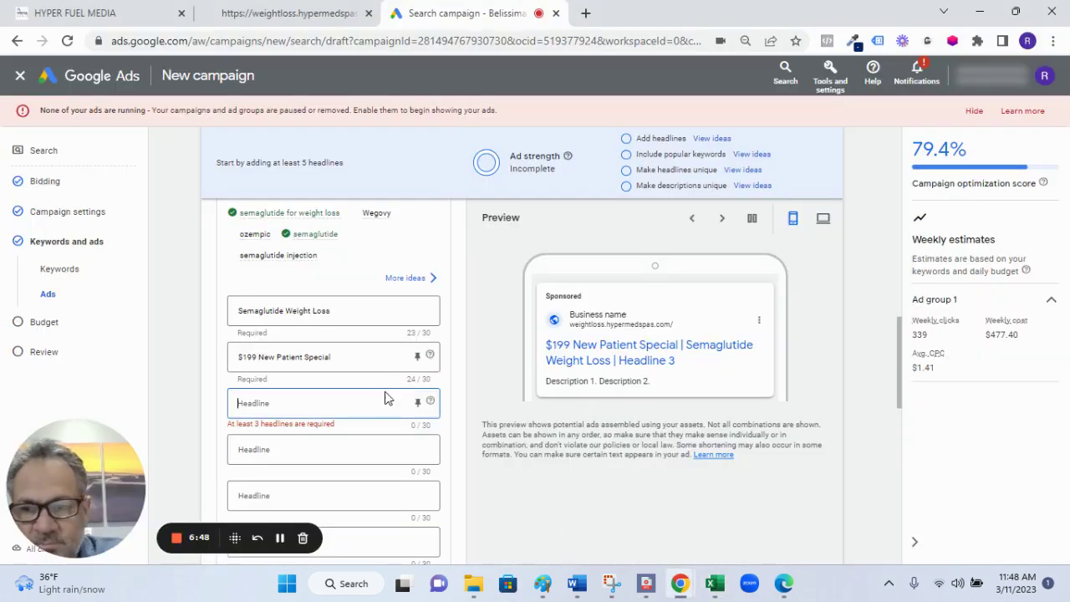
pyautogui.rightClick(315, 411)
pyautogui.click(386, 270)
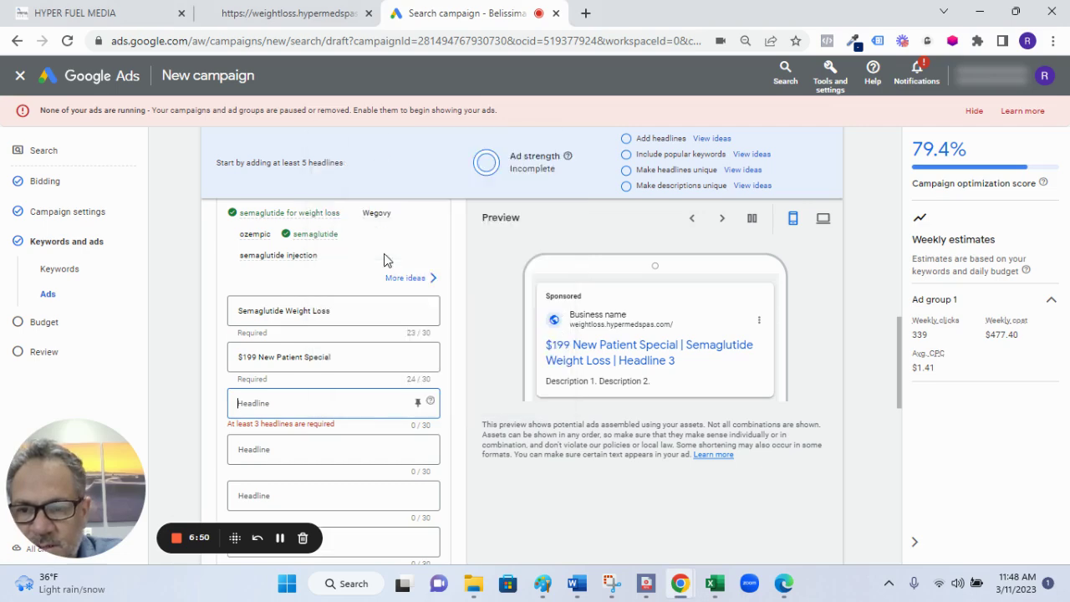
# - With the fourth headline selected for entry, switch to the Excel master sheet and copy "New Patients Special" from cell B4
pyautogui.click(306, 452)
pyautogui.click(715, 583)
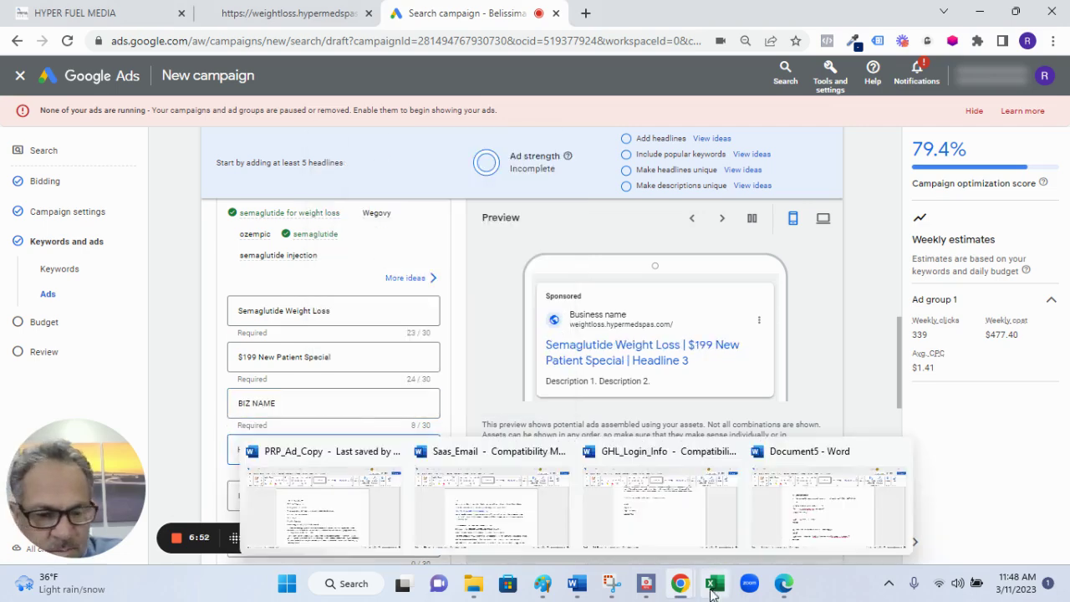
pyautogui.click(986, 468)
pyautogui.click(218, 248)
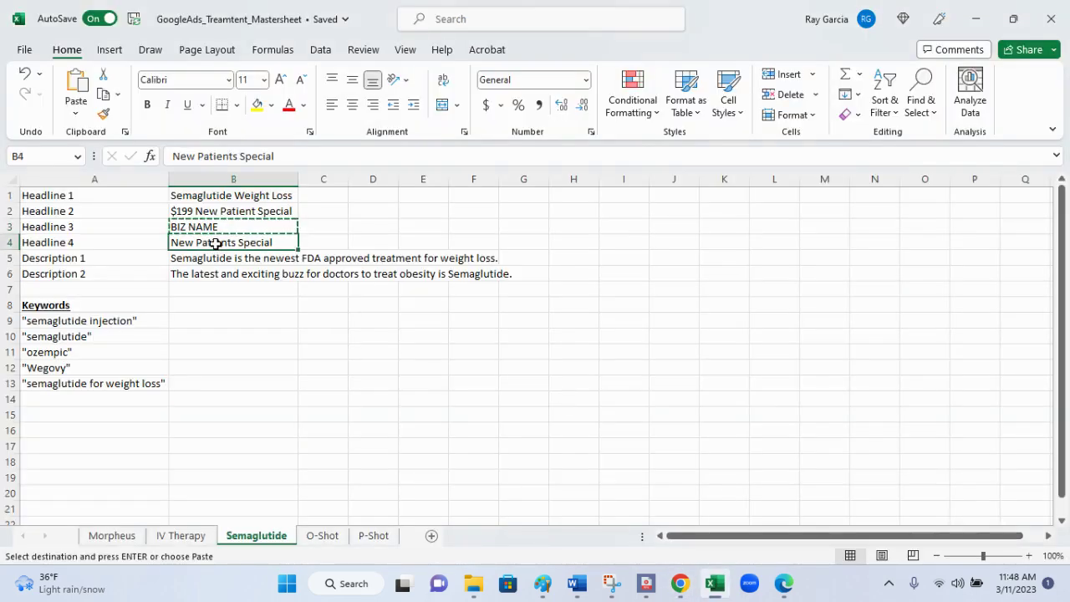
pyautogui.rightClick(215, 243)
pyautogui.click(258, 130)
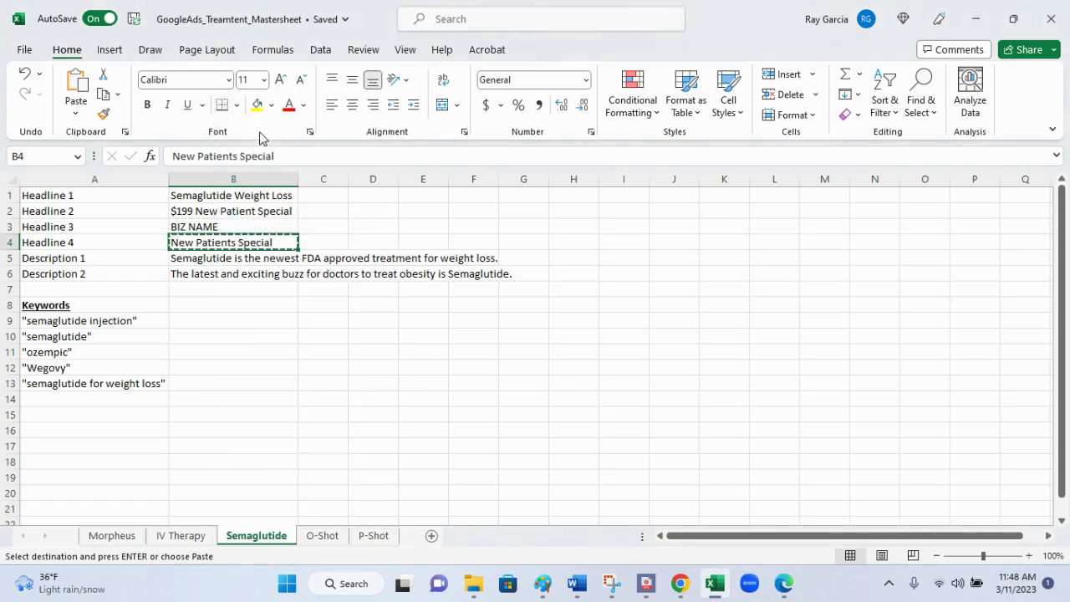
# - Return to Google Ads in Chrome and paste "New Patients Special" as the ad's fourth headline
pyautogui.click(682, 583)
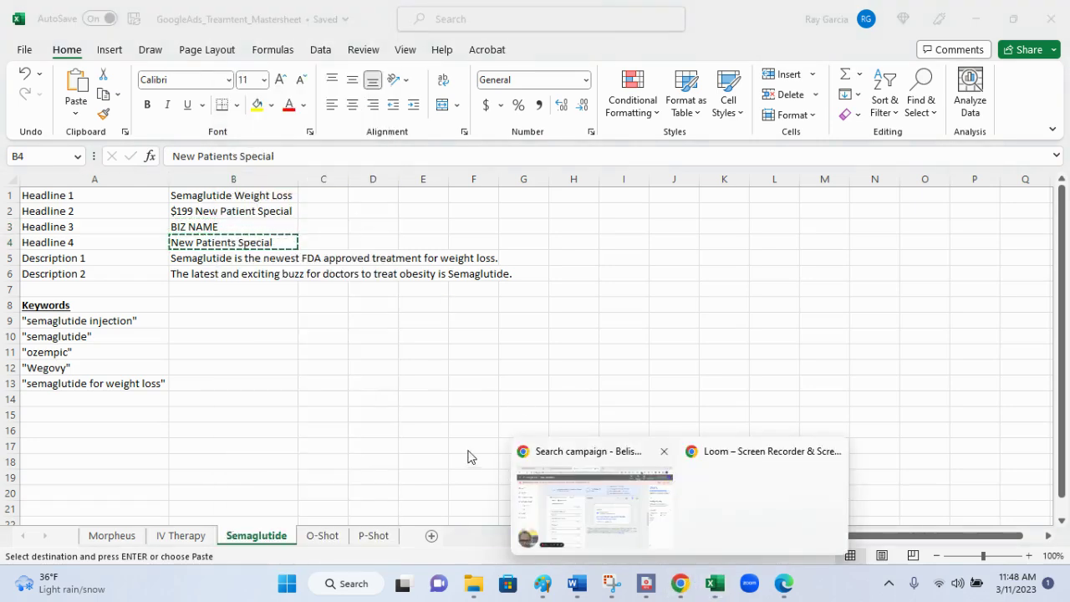
pyautogui.click(585, 485)
pyautogui.rightClick(253, 452)
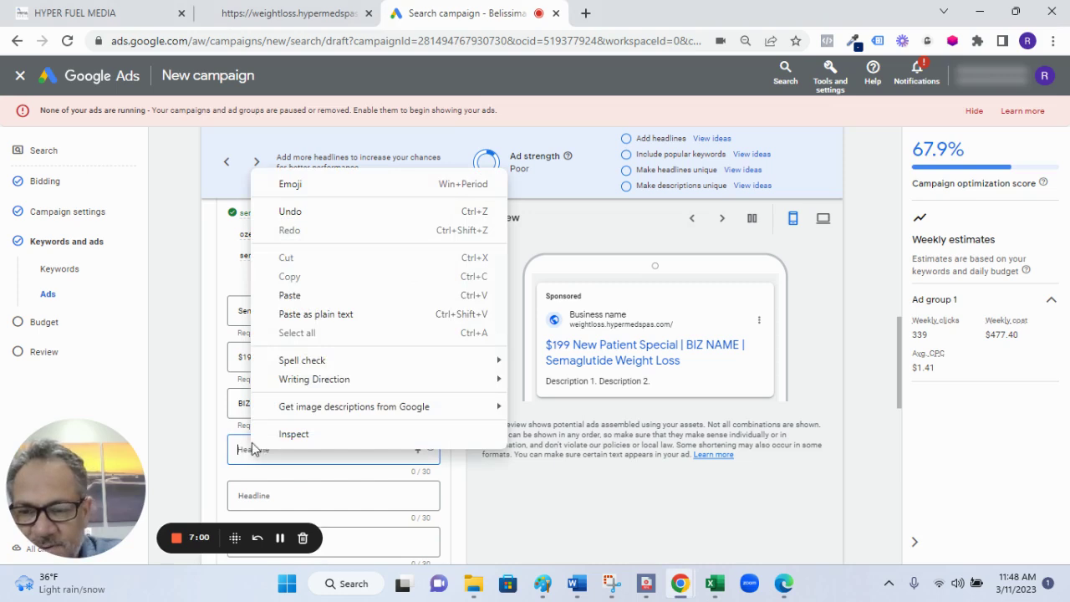
pyautogui.click(301, 313)
# - View the pin position options for the "Semaglutide Weight Loss" headline and close them without choosing a position
pyautogui.scroll(-4, 382, 389)
pyautogui.scroll(8, 409, 358)
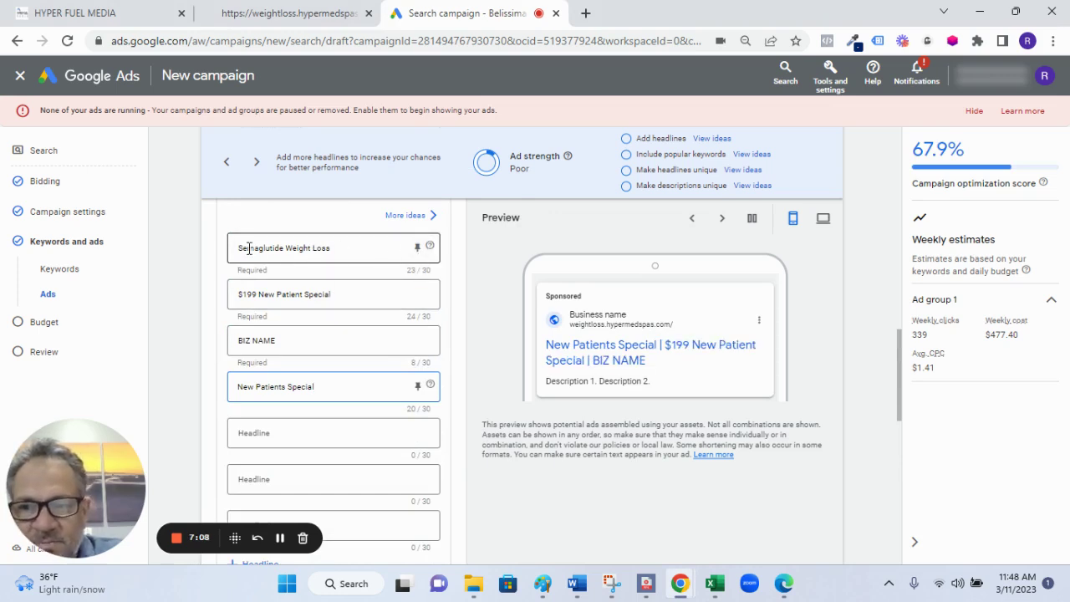
pyautogui.click(416, 251)
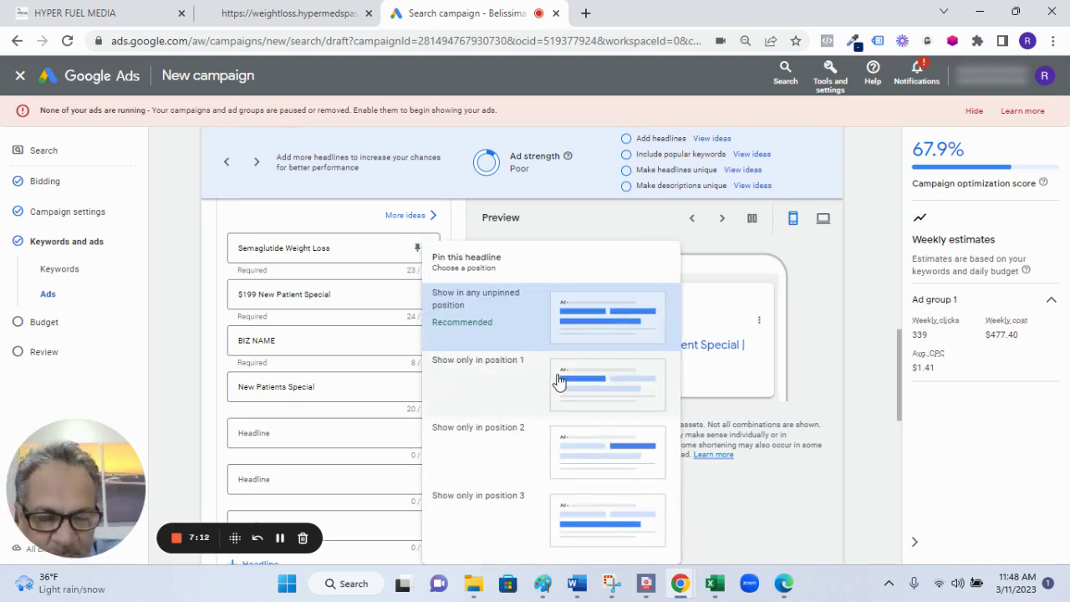
pyautogui.click(348, 224)
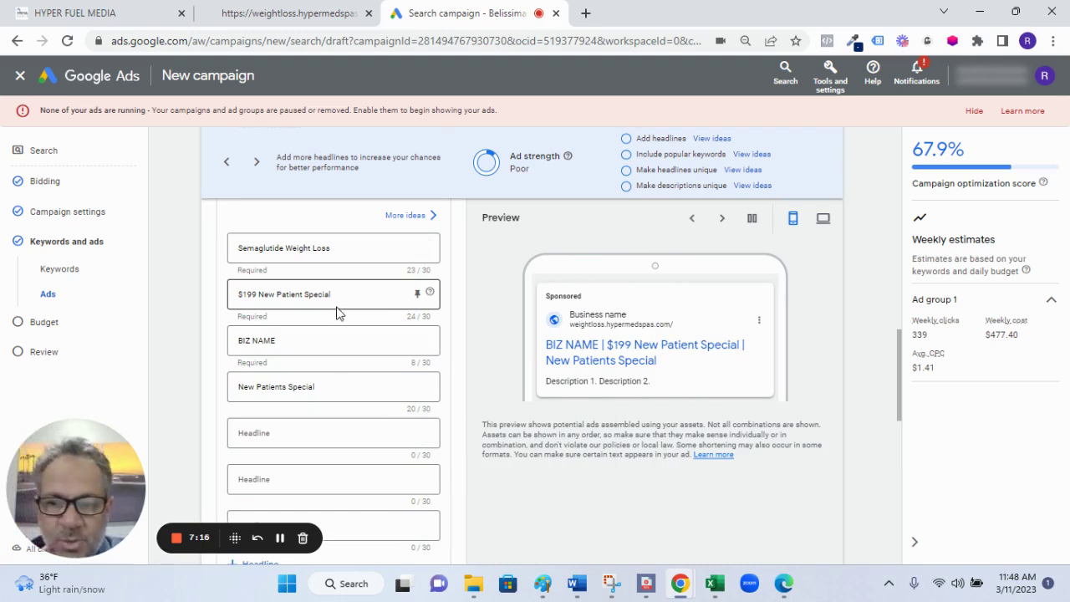
# - With the first ad description selected for entry, copy the Description 1 text from cell B5 of the Excel master sheet
pyautogui.scroll(-1, 337, 310)
pyautogui.scroll(-2, 367, 326)
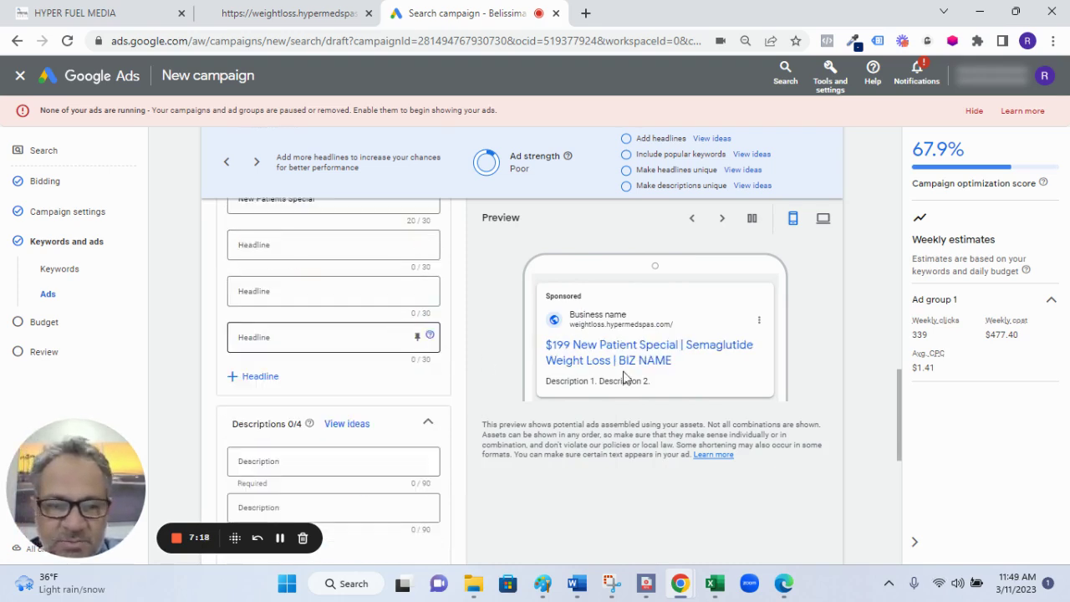
pyautogui.scroll(-2, 472, 366)
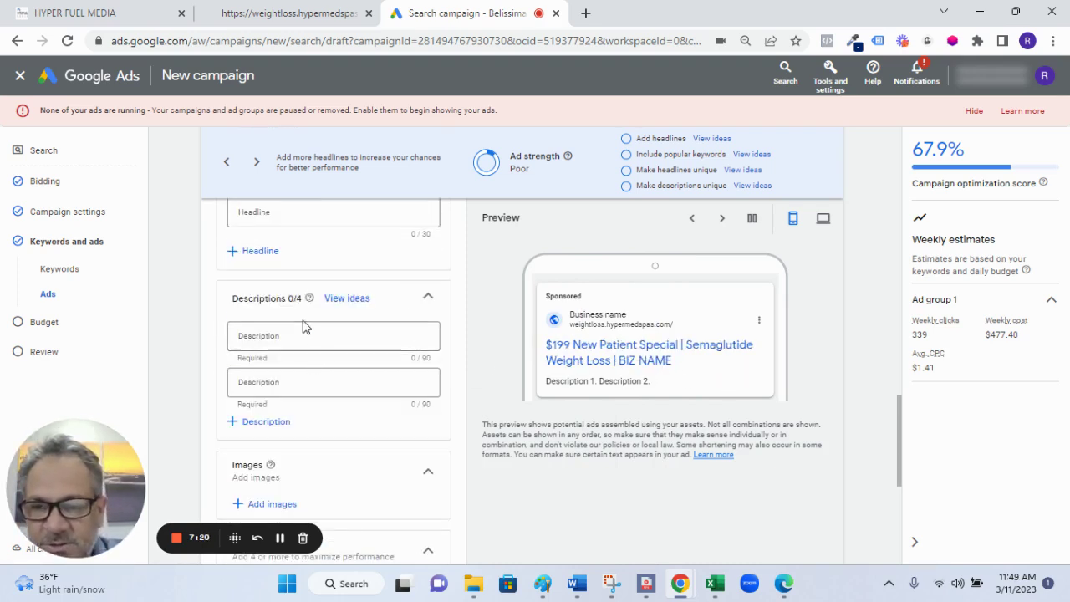
pyautogui.click(301, 337)
pyautogui.click(715, 578)
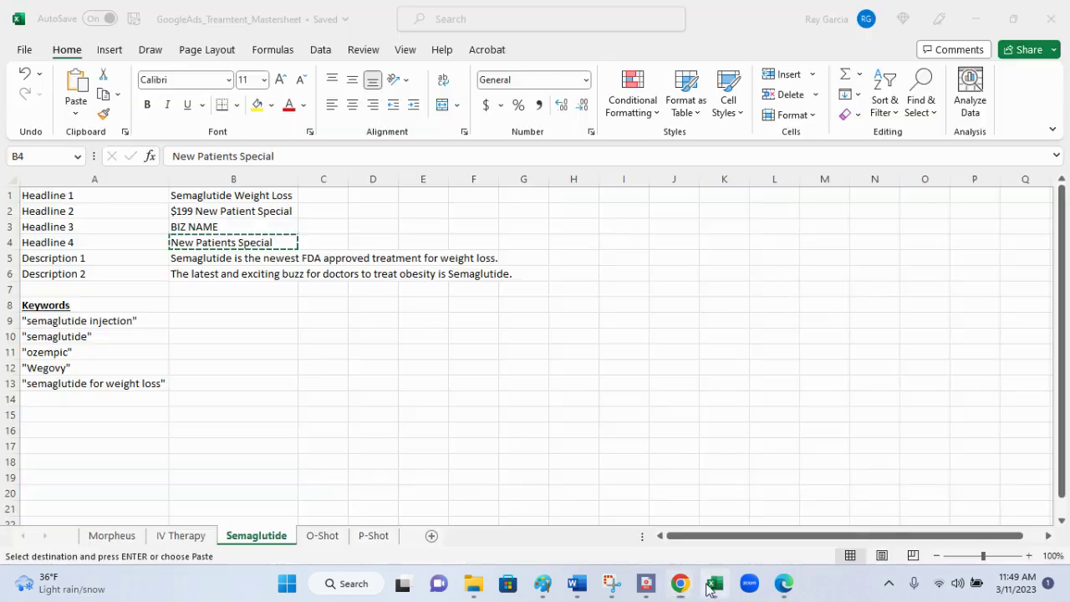
pyautogui.click(702, 365)
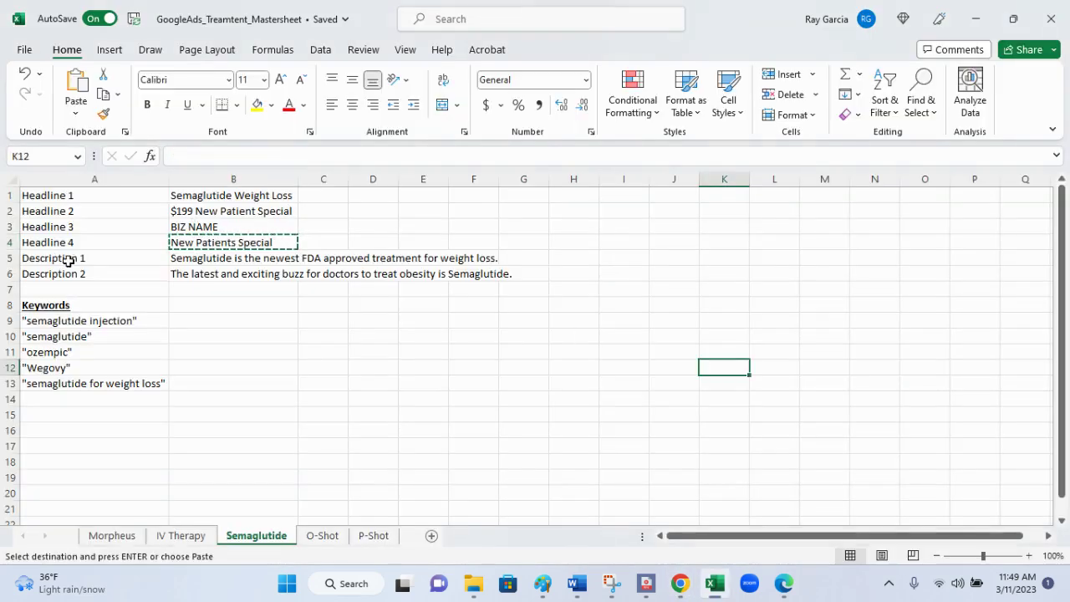
pyautogui.click(198, 257)
pyautogui.rightClick(199, 262)
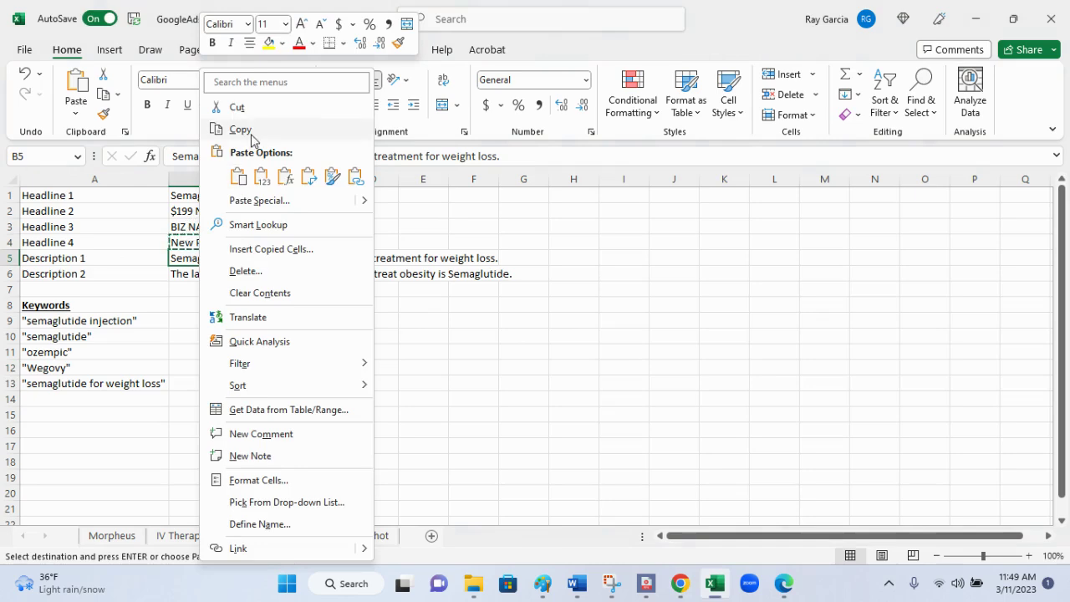
pyautogui.click(251, 132)
# - Return to Google Ads in Chrome and paste "Semaglutide is the newest FDA approved treatment for weight loss." as the first description
pyautogui.moveTo(687, 592)
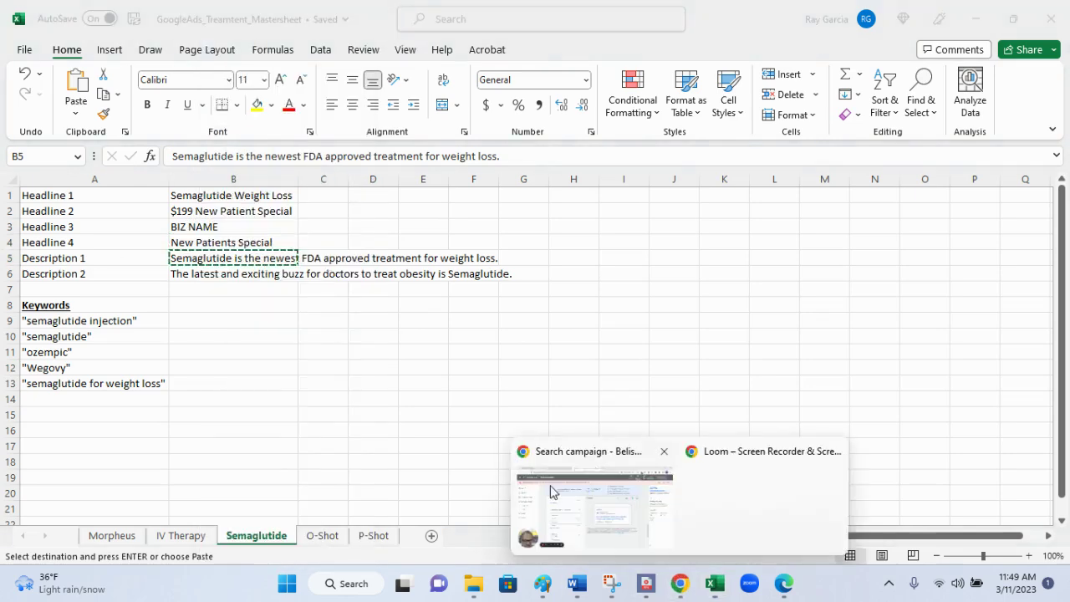
pyautogui.click(571, 503)
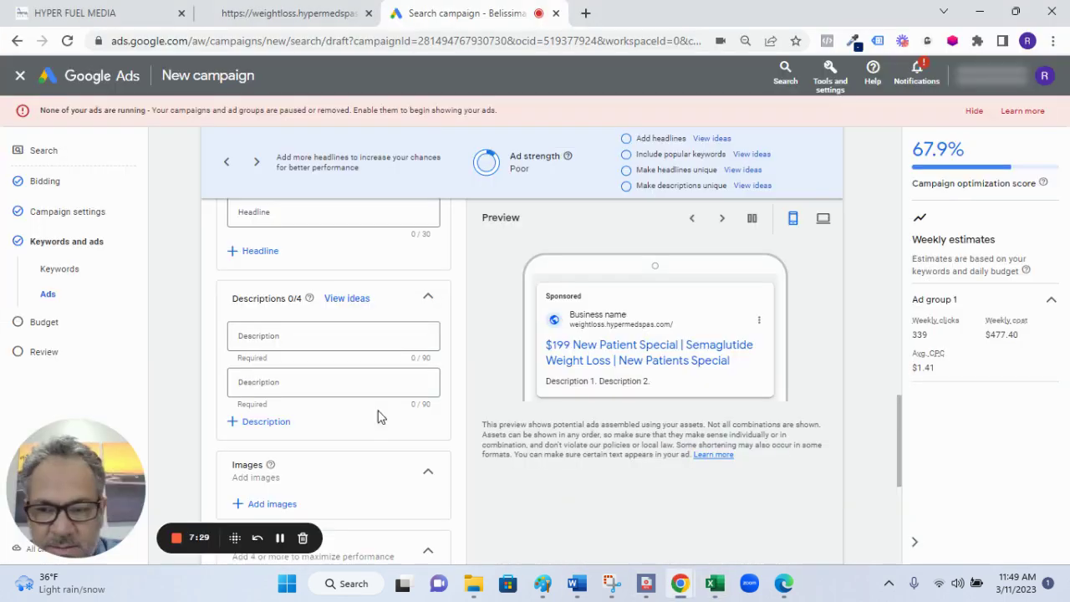
pyautogui.rightClick(323, 337)
pyautogui.click(373, 182)
pyautogui.click(303, 385)
pyautogui.click(344, 342)
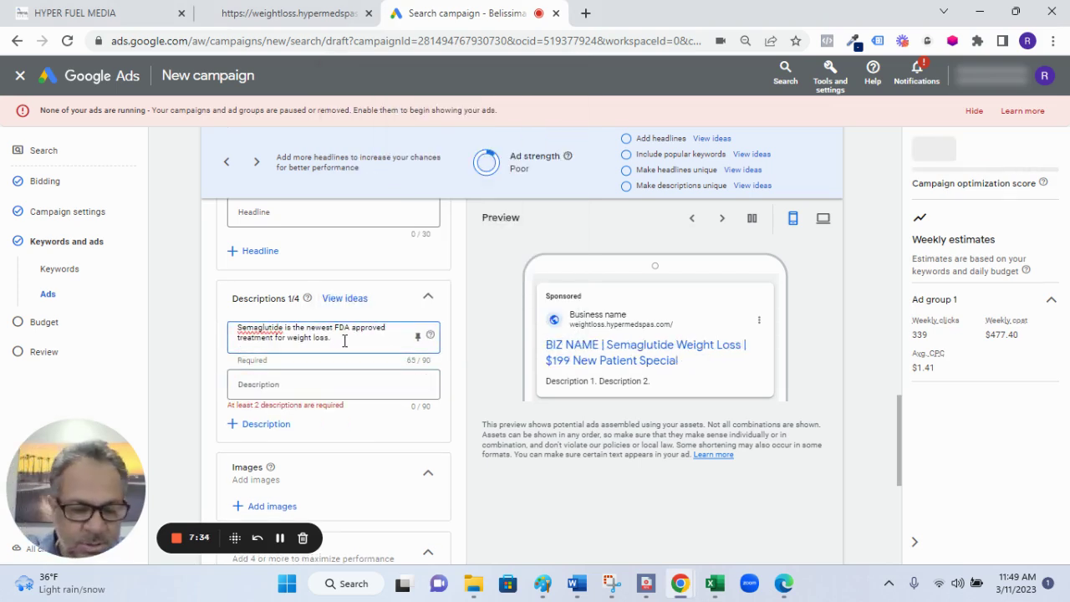
# - Copy "The latest and exciting buzz for doctors to treat obesity is Semaglutide." from Excel cell B6 and paste it as the ad's second description
pyautogui.click(348, 383)
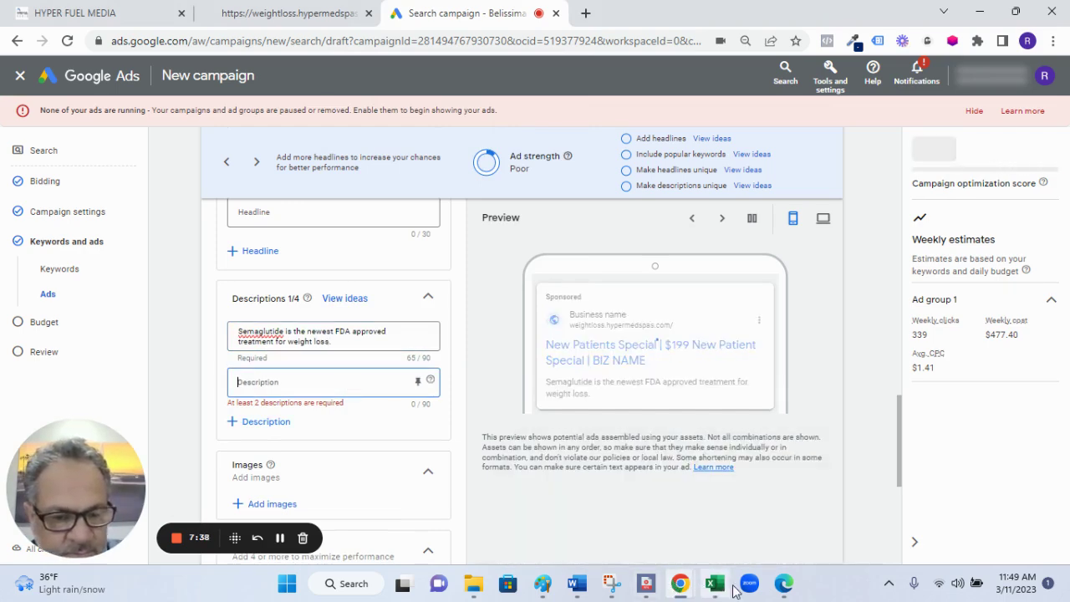
pyautogui.click(733, 588)
pyautogui.click(218, 271)
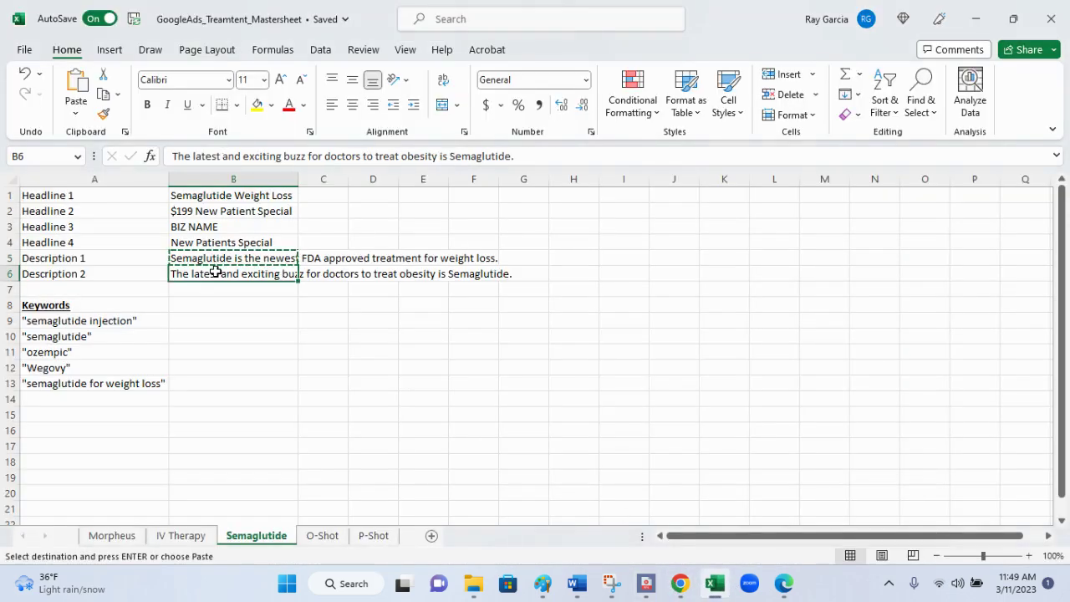
pyautogui.rightClick(216, 271)
pyautogui.click(259, 131)
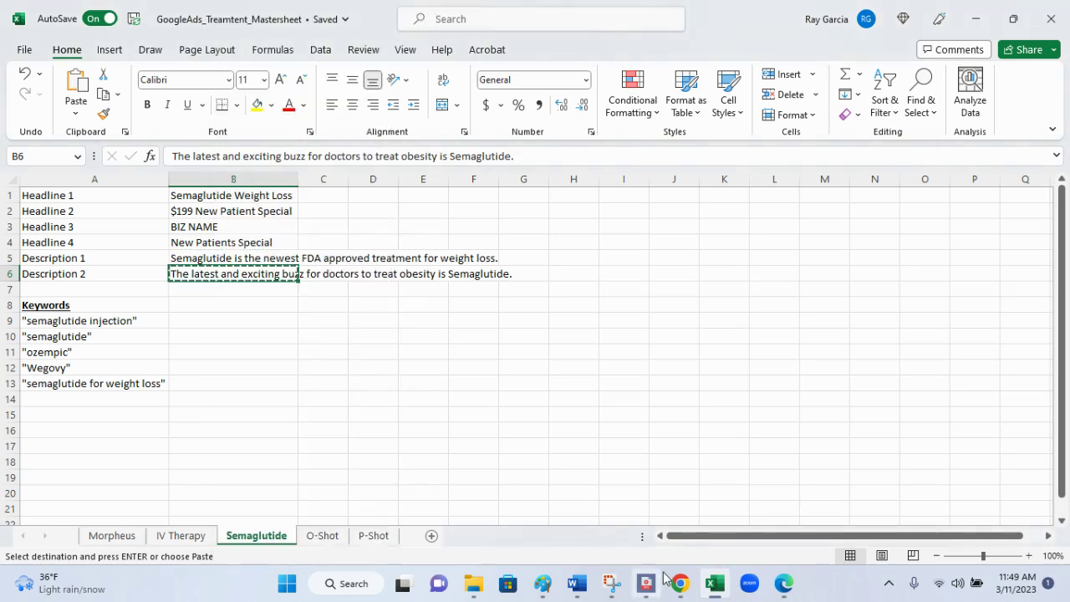
pyautogui.moveTo(680, 583)
pyautogui.click(543, 497)
pyautogui.rightClick(326, 390)
pyautogui.click(365, 231)
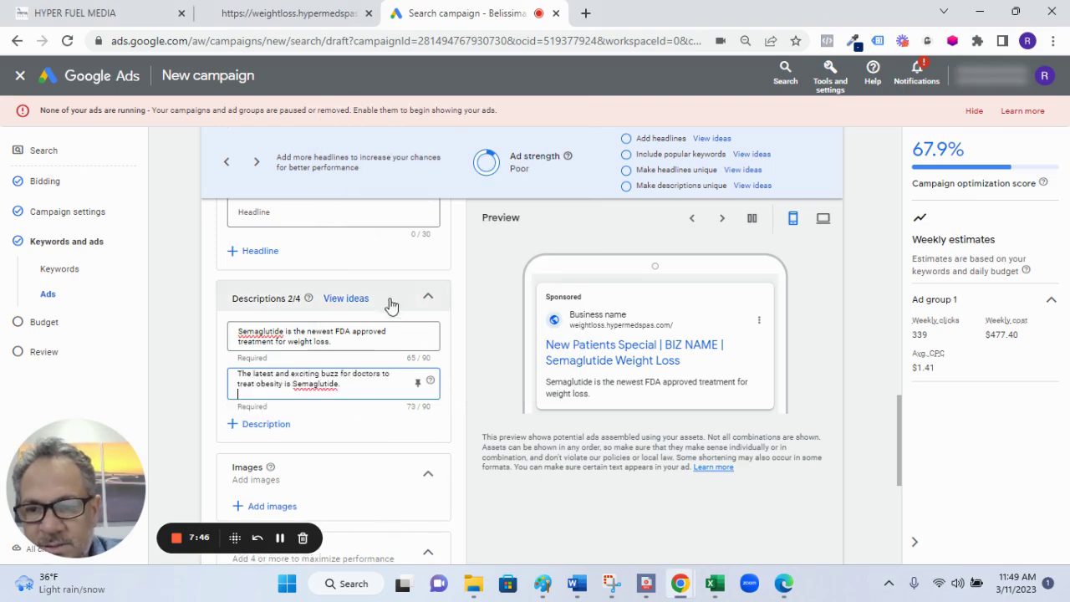
# - Look over the optional images, sitelinks and callouts, leave them empty, and continue to the campaign budget
pyautogui.scroll(-3, 435, 367)
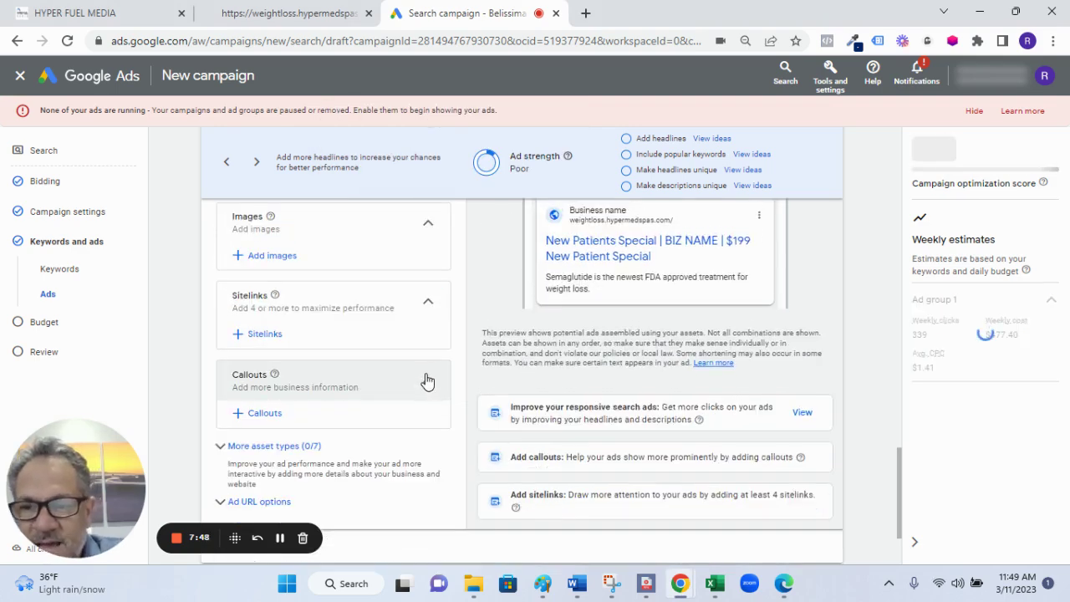
pyautogui.scroll(-1, 426, 381)
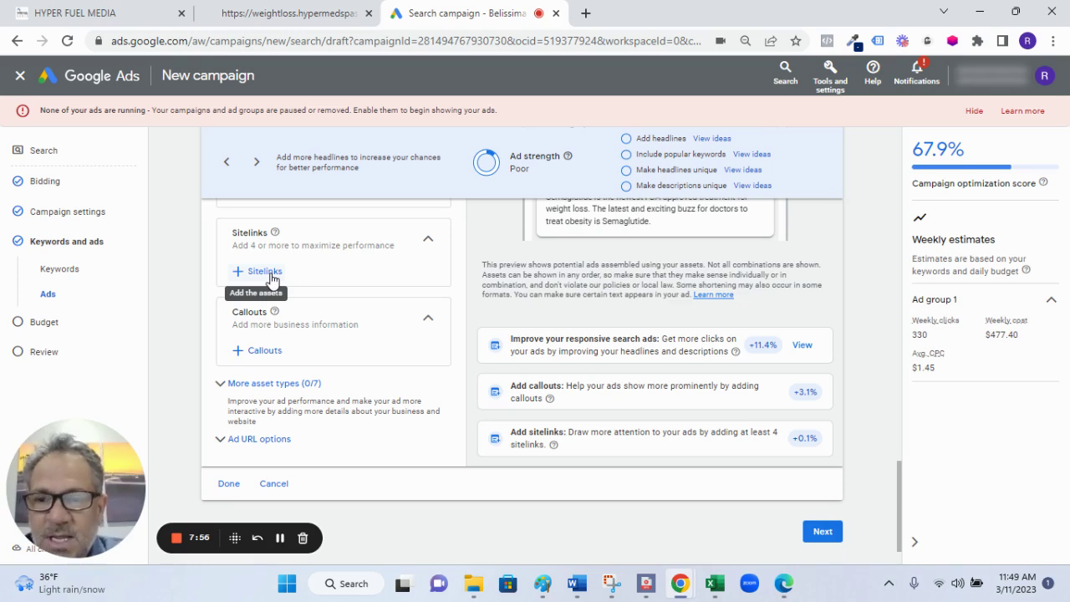
pyautogui.scroll(1, 359, 398)
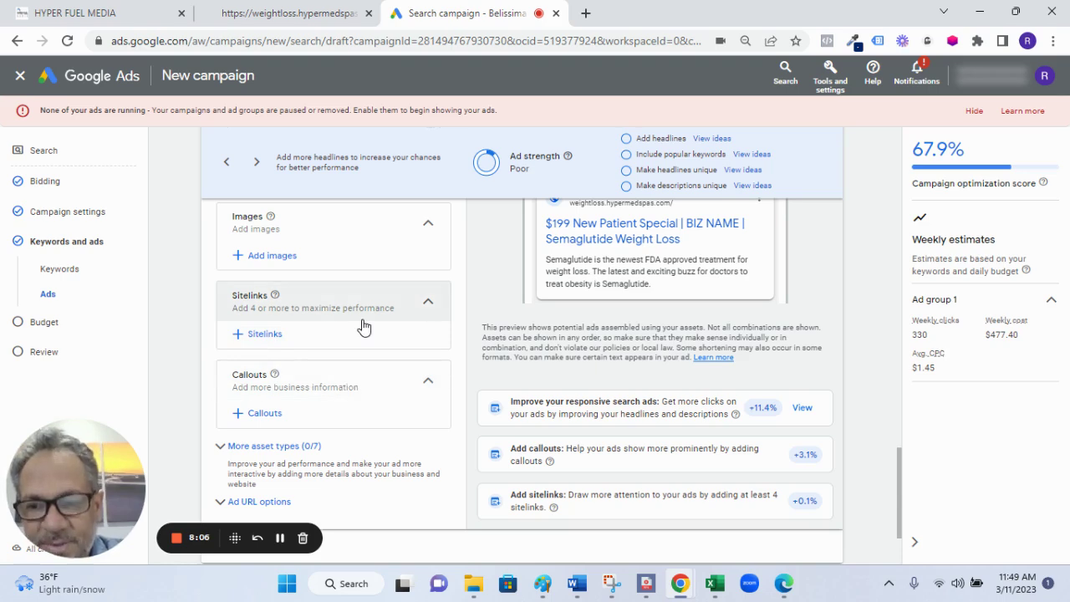
pyautogui.scroll(-2, 361, 330)
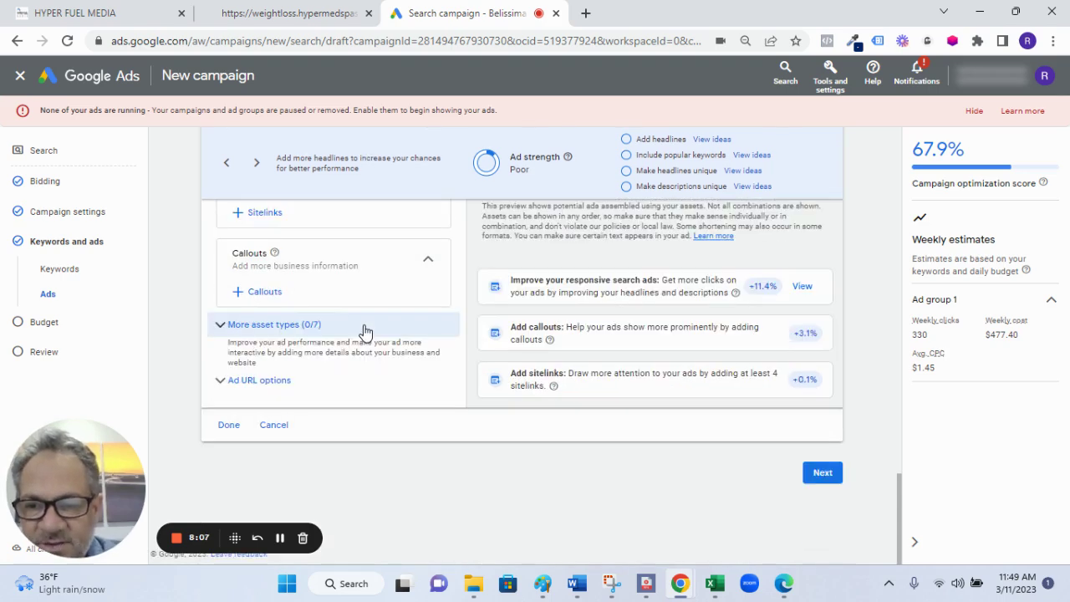
pyautogui.click(819, 474)
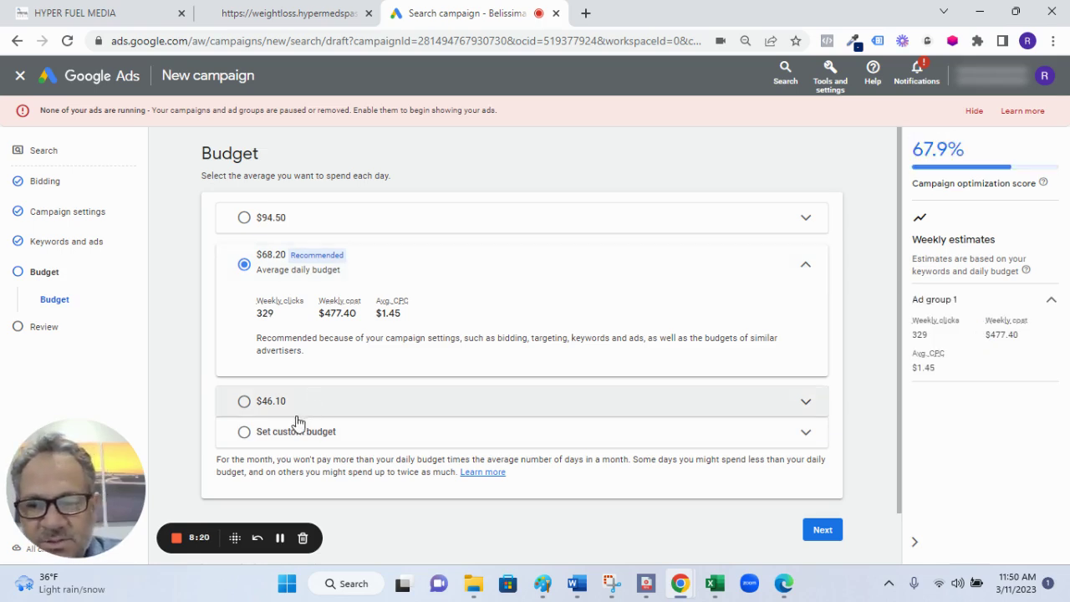
# - Try the $46.10 and custom budget options and reselect the recommended $68.20 average daily budget
pyautogui.click(243, 402)
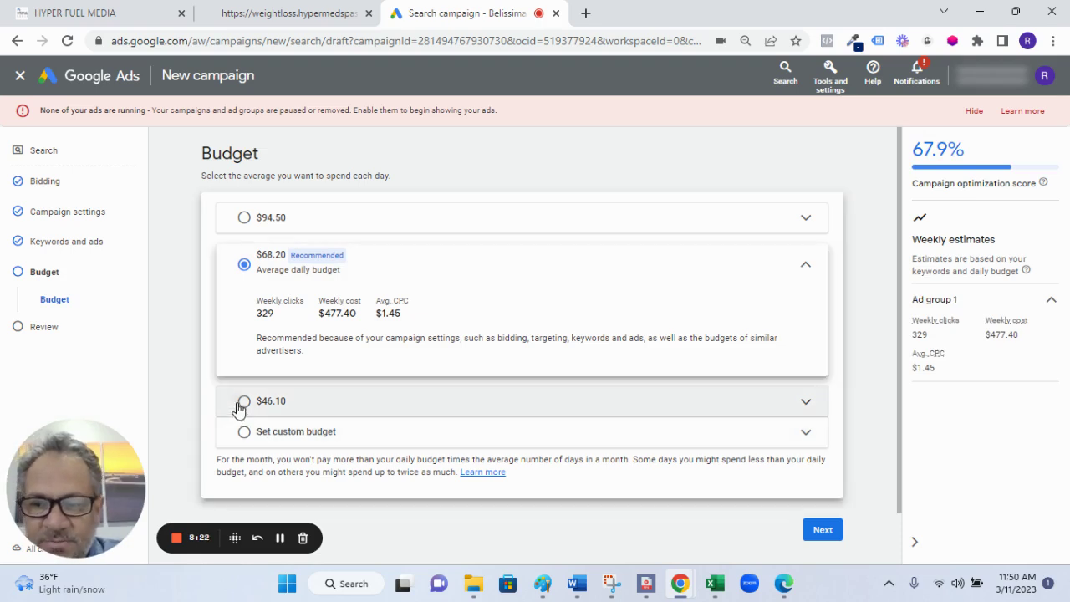
pyautogui.click(245, 432)
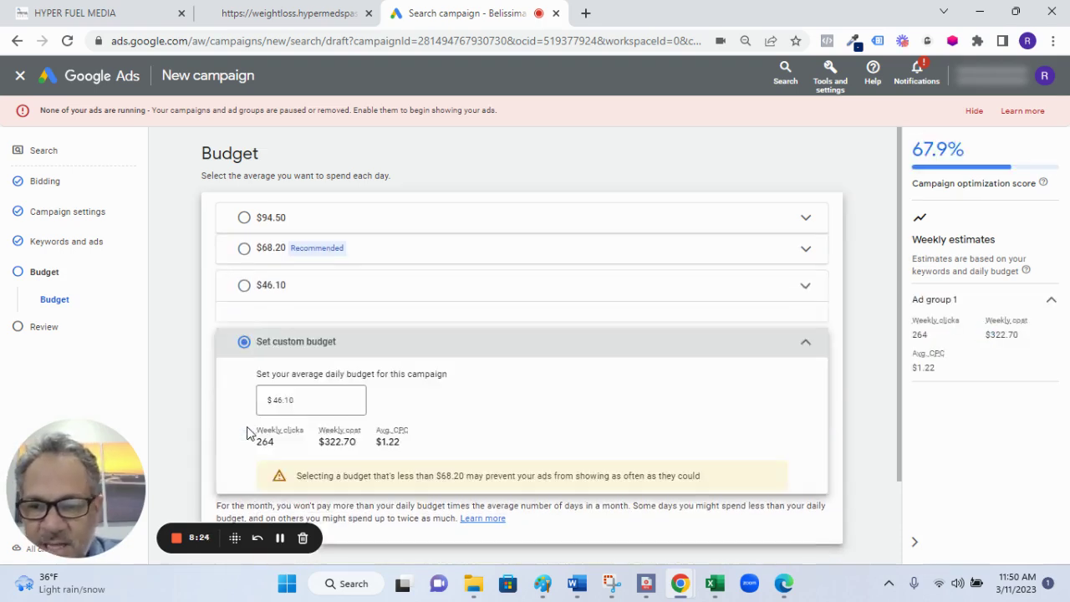
pyautogui.click(244, 249)
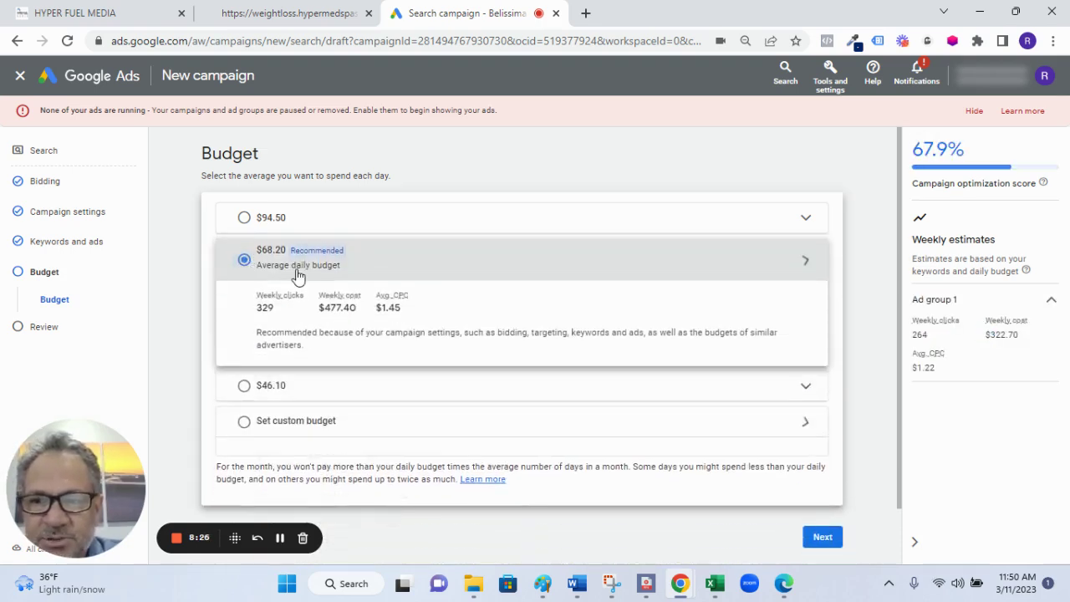
# - Accept the $68.20 average daily budget and look over the campaign review before publishing
pyautogui.click(823, 531)
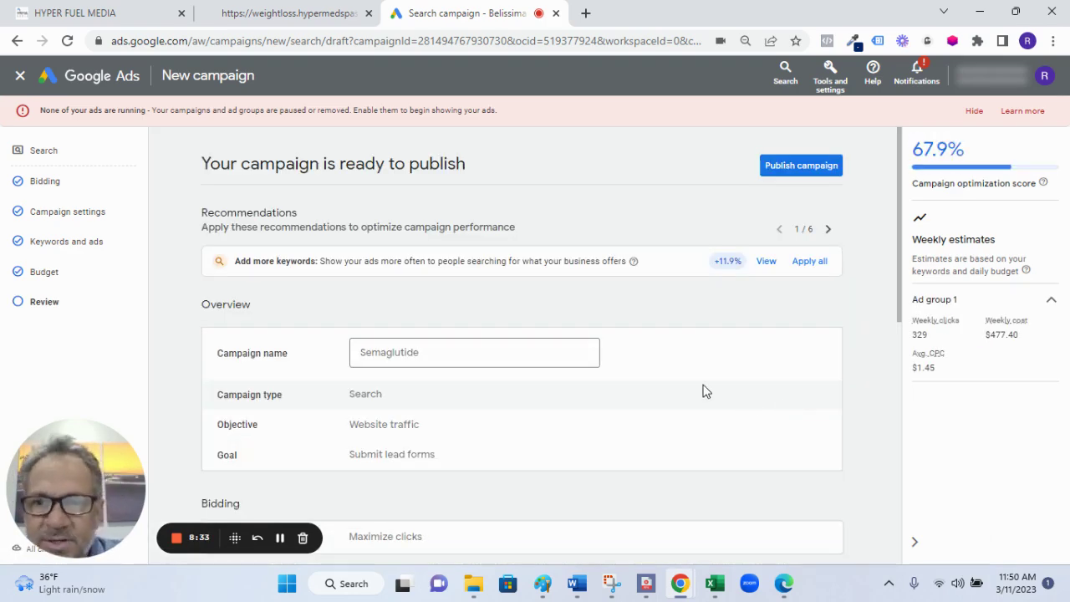
pyautogui.scroll(-2, 702, 393)
pyautogui.scroll(2, 701, 394)
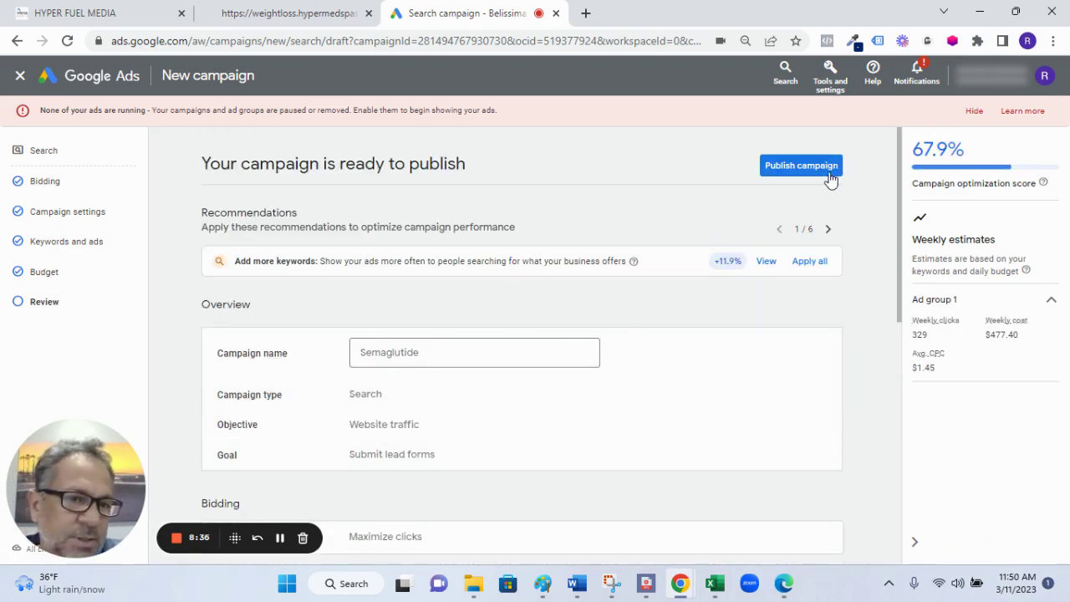